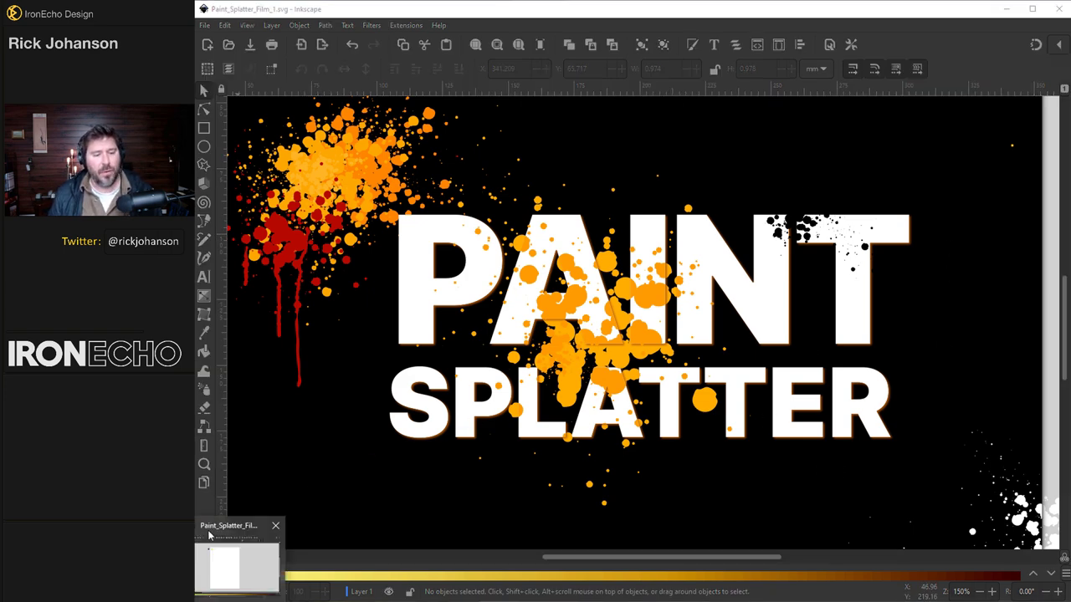
# Step: In Paint_Splatter_Film_2, make the page landscape with a black background and fit it in the window
pyautogui.click(240, 559)
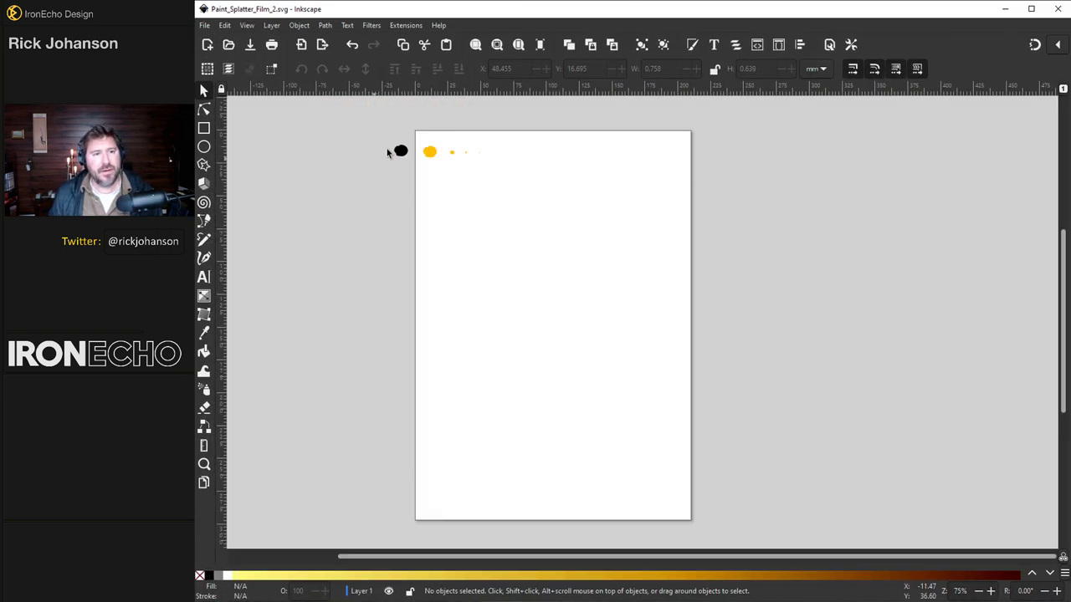
pyautogui.click(204, 25)
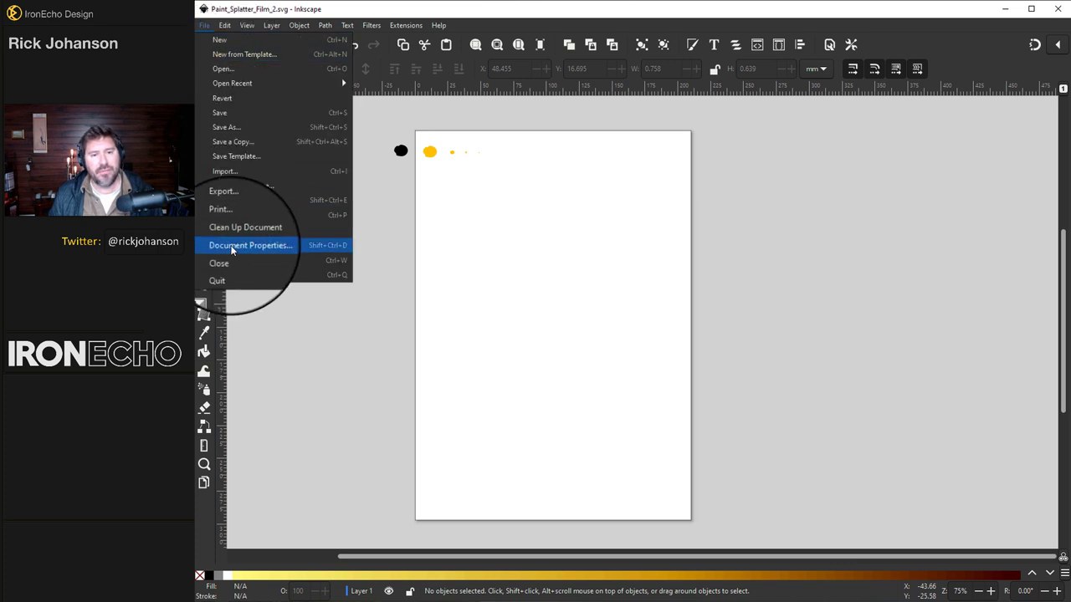
pyautogui.click(230, 245)
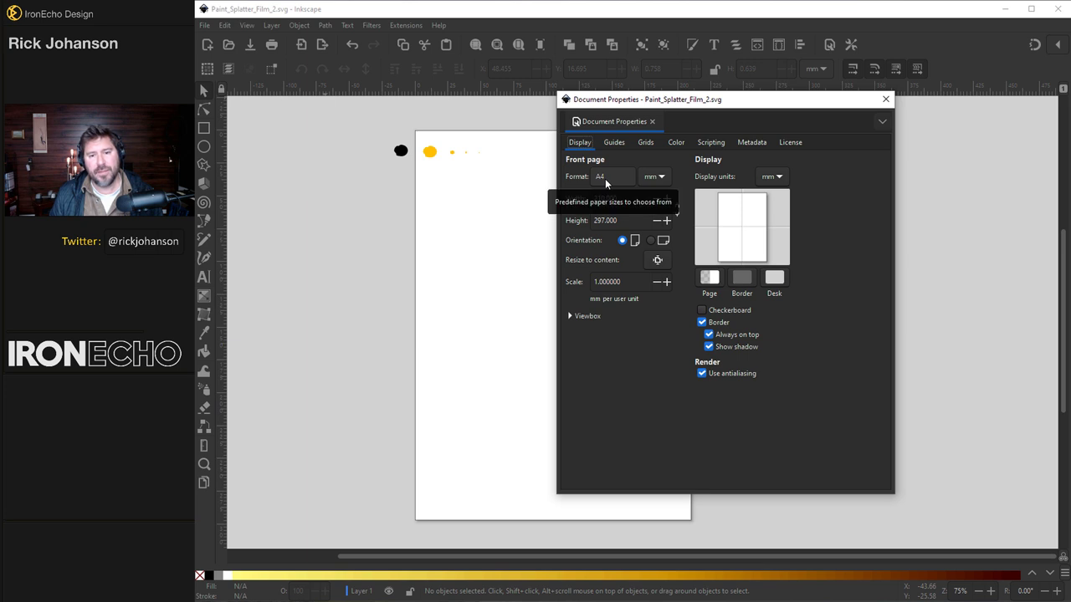
pyautogui.click(651, 241)
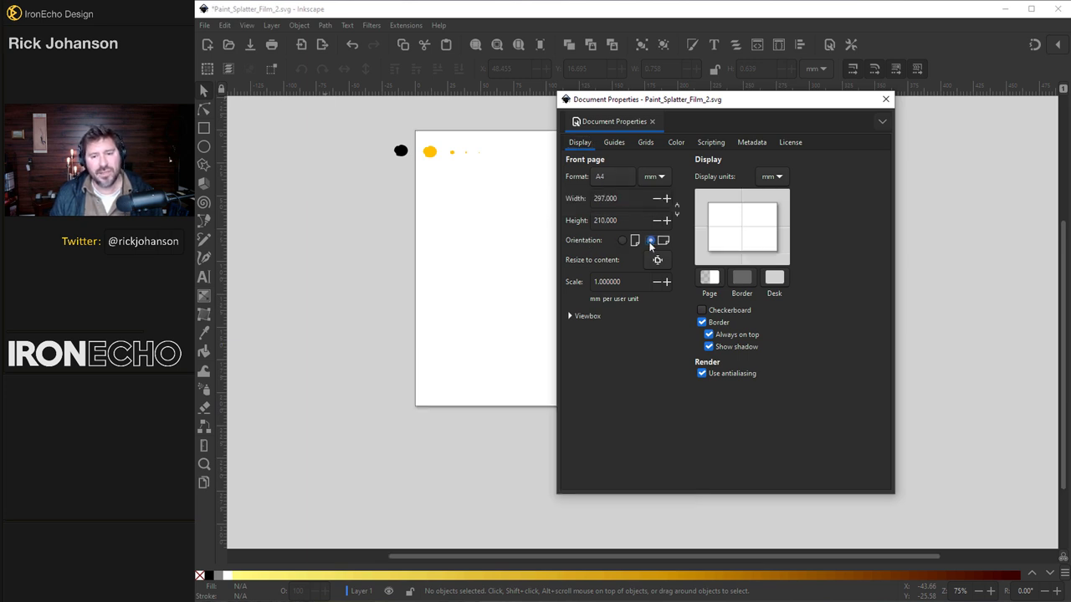
pyautogui.click(716, 279)
pyautogui.click(642, 304)
pyautogui.hotkey('ctrl', 'shift', 'd')
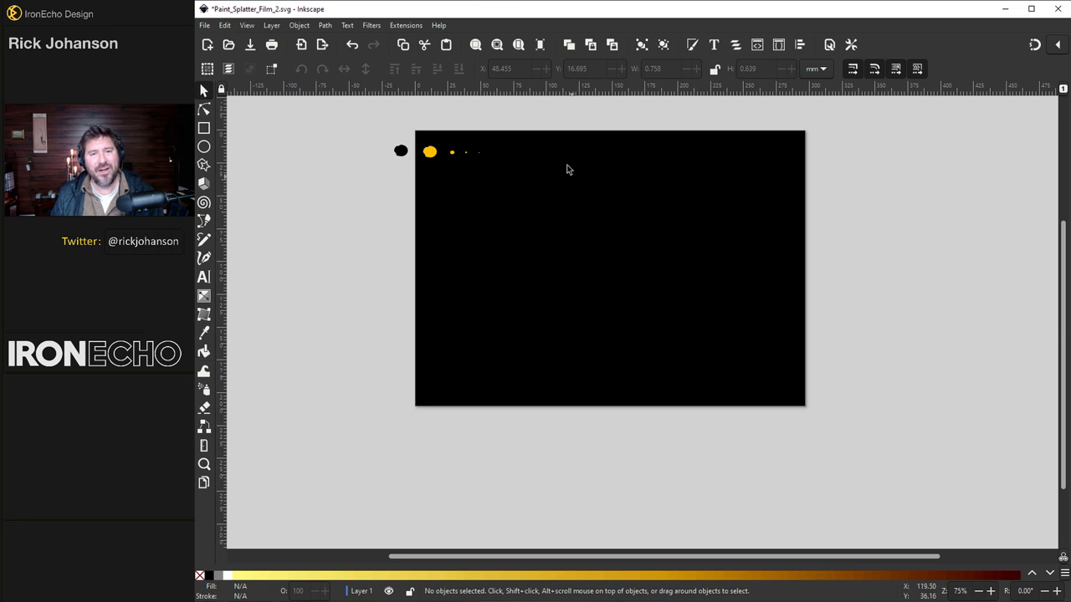
pyautogui.click(518, 46)
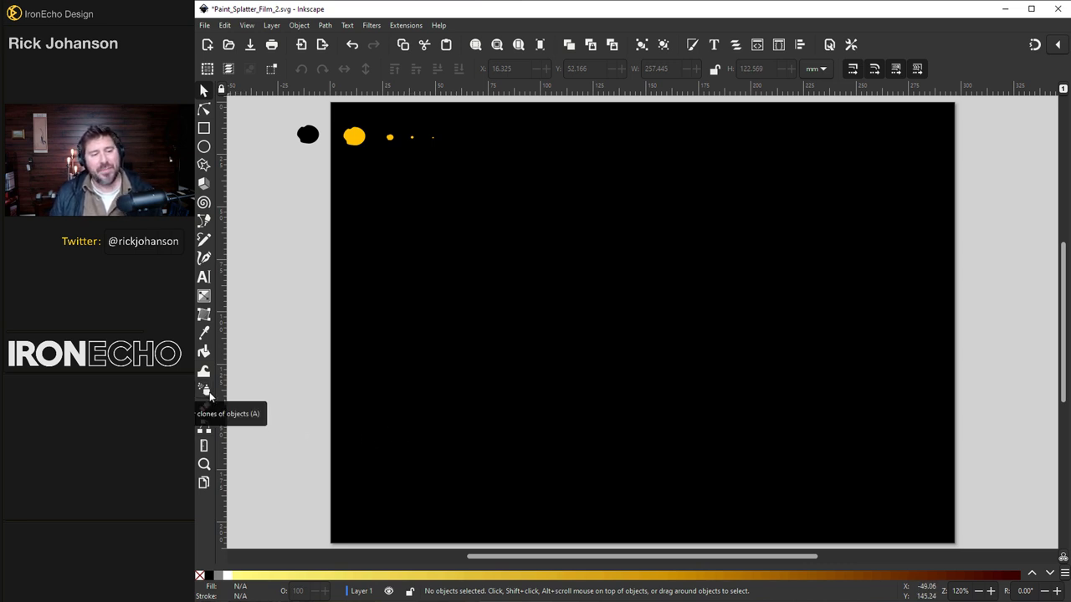
# Step: Spray trial trails and rows of the large yellow blob across the page
pyautogui.click(354, 136)
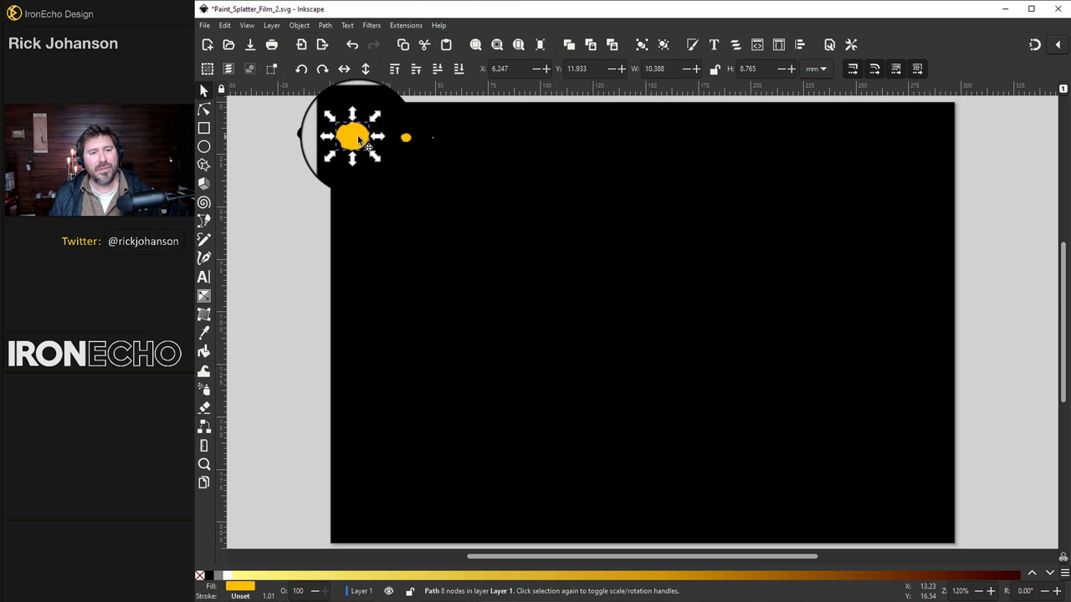
pyautogui.click(205, 390)
pyautogui.click(408, 301)
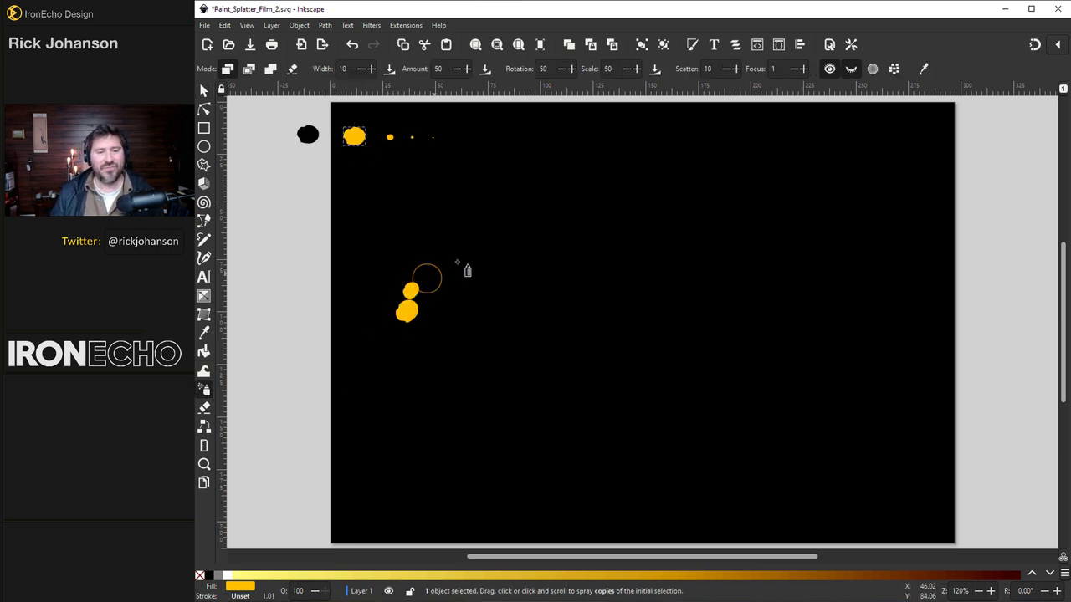
pyautogui.moveTo(456, 263)
pyautogui.mouseDown()
pyautogui.moveTo(528, 291)
pyautogui.moveTo(650, 313)
pyautogui.moveTo(933, 170)
pyautogui.mouseUp()
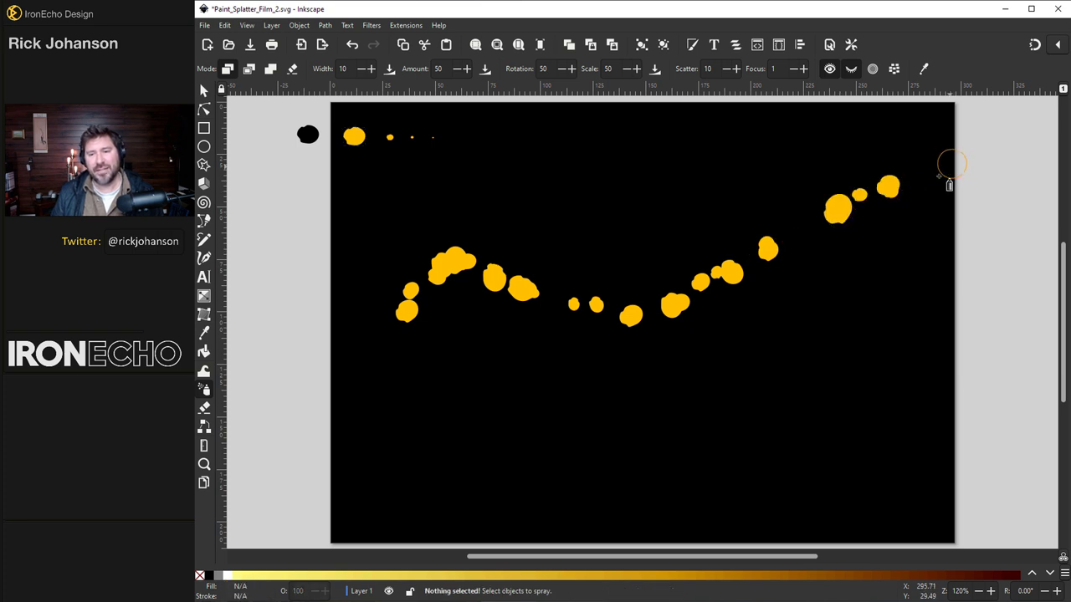
pyautogui.moveTo(410, 377)
pyautogui.mouseDown()
pyautogui.moveTo(621, 406)
pyautogui.moveTo(803, 405)
pyautogui.mouseUp()
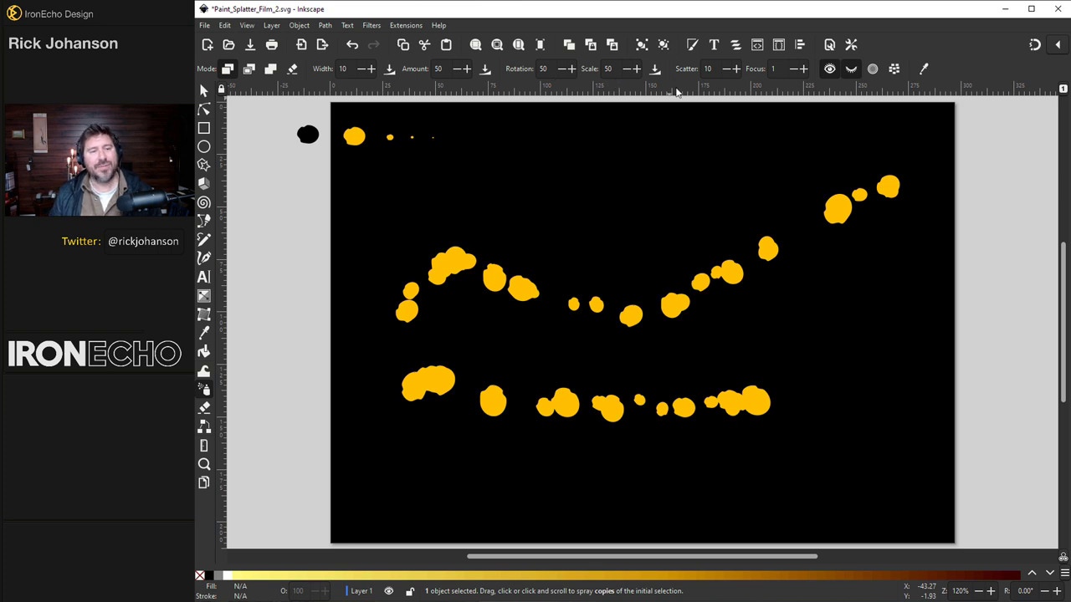
# Step: Undo the sprayed yellow copies and select the black blob instead
pyautogui.press('s')
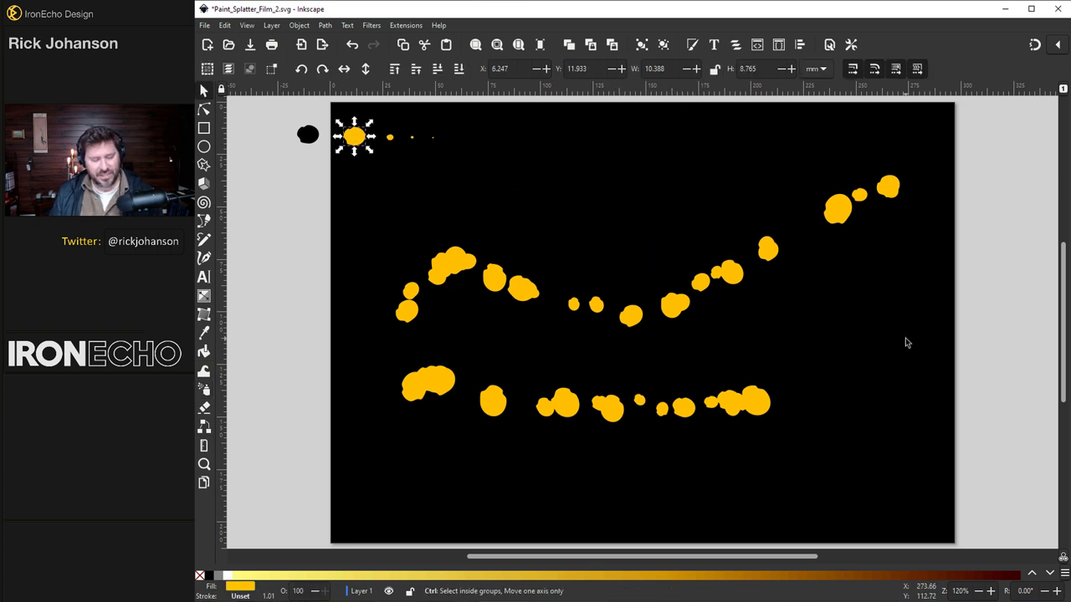
pyautogui.hotkey('ctrl', 'z')
pyautogui.hotkey('ctrl', 'z')
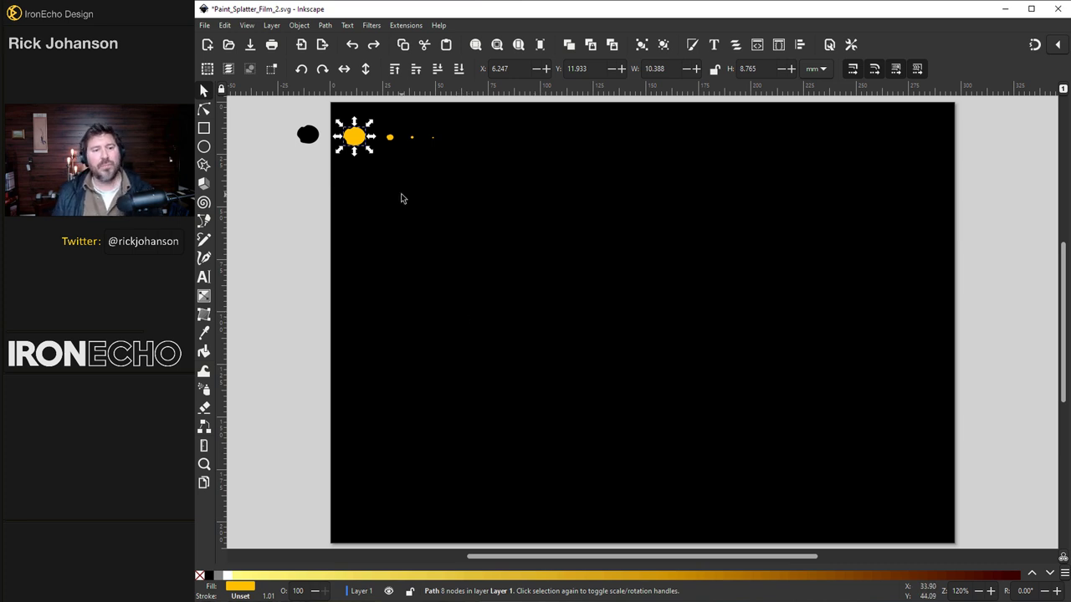
pyautogui.click(390, 138)
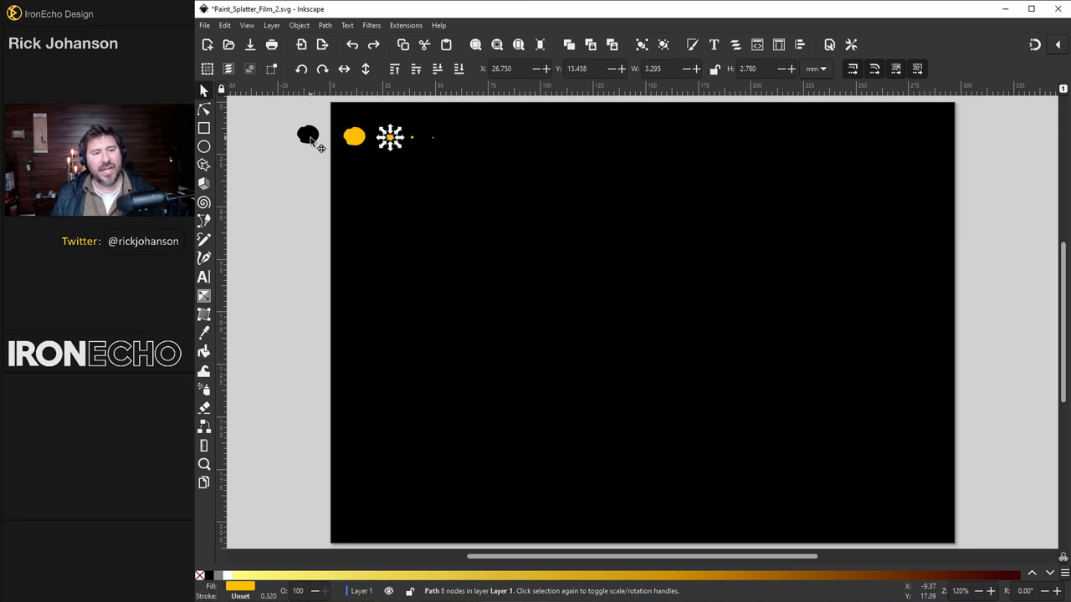
pyautogui.click(309, 138)
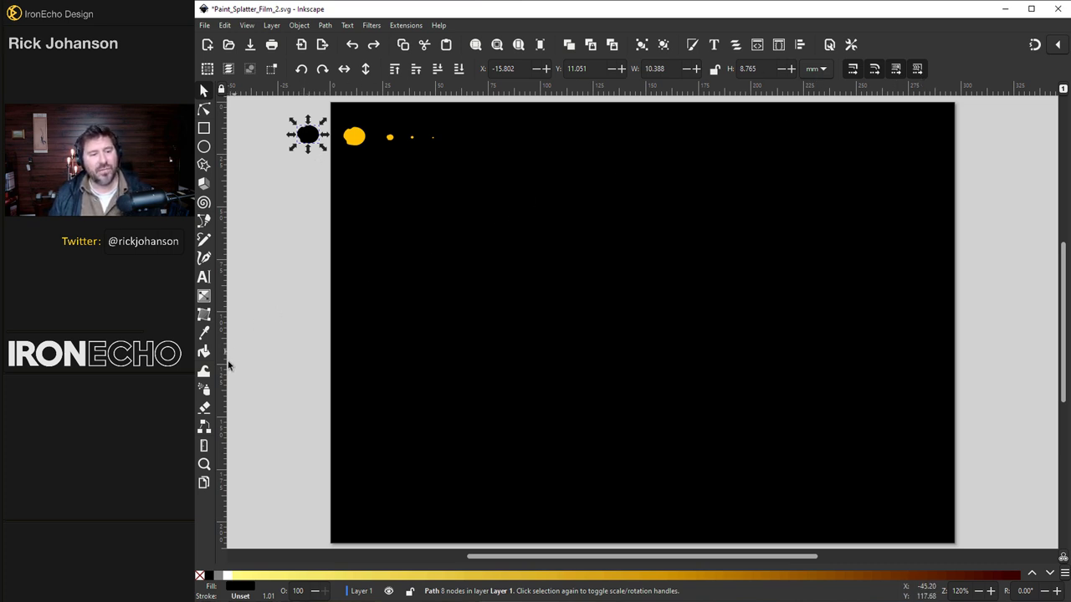
# Step: Enable the Spray tool's 'Apply over transparent areas' option, then return to the Selector
pyautogui.click(206, 391)
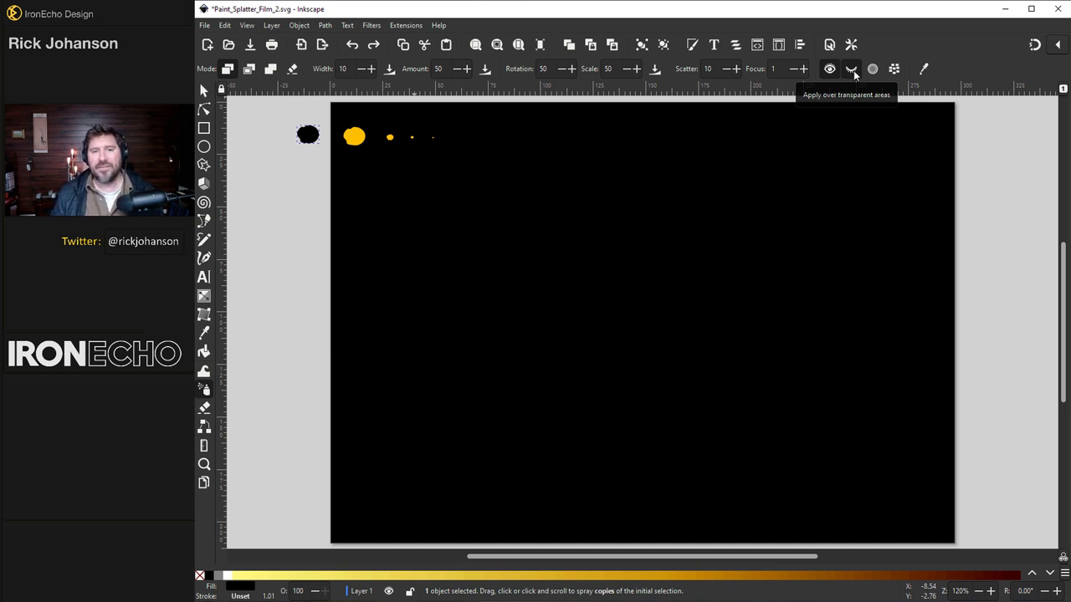
pyautogui.click(853, 74)
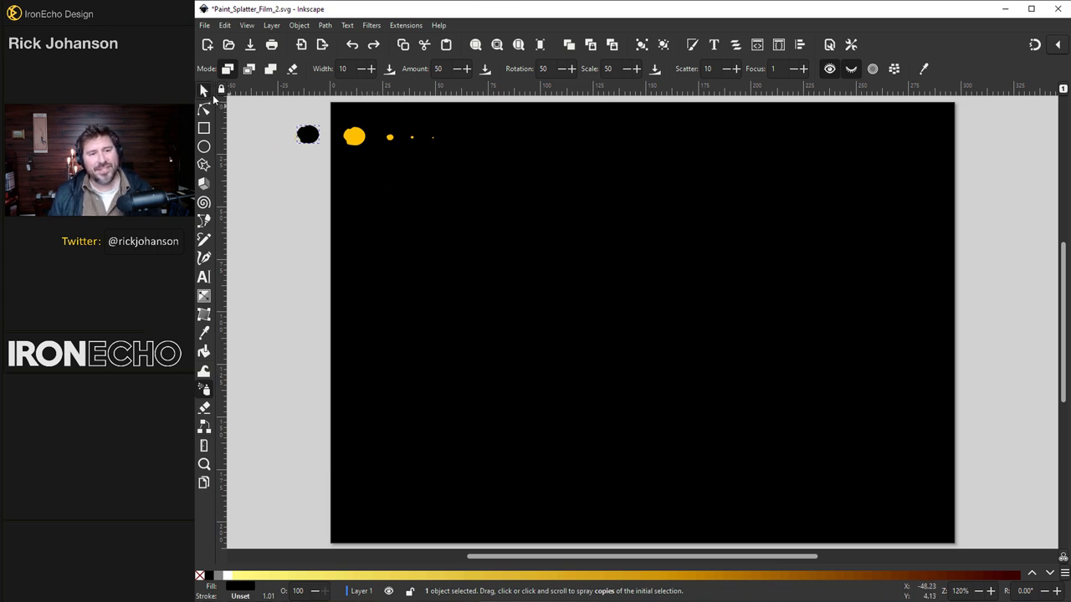
pyautogui.click(205, 91)
# Step: Spray a dense cluster of large yellow blobs, then smaller blobs around it forming drips
pyautogui.click(356, 139)
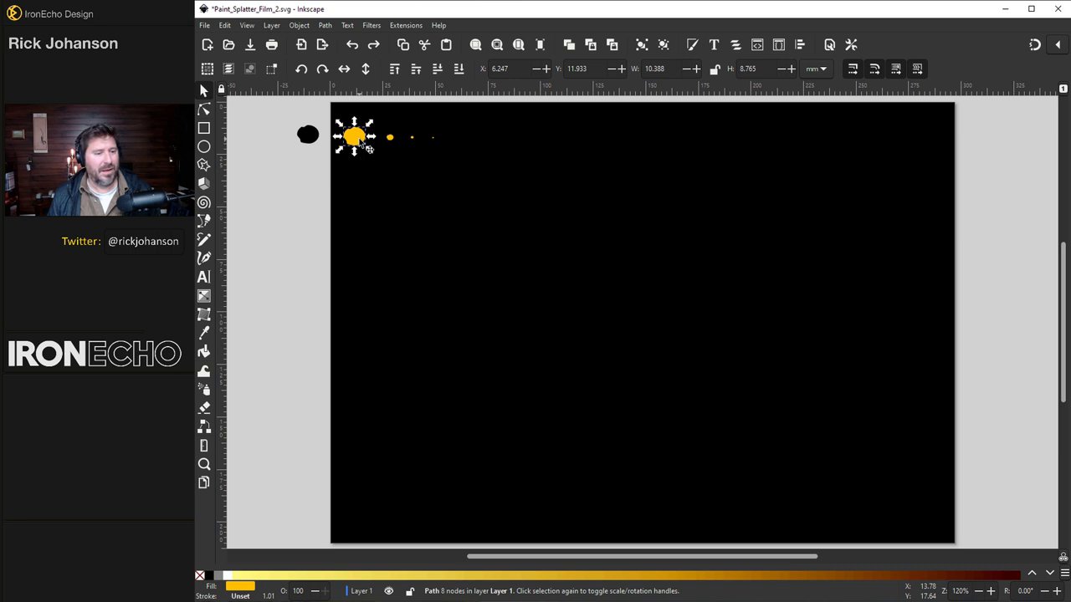
pyautogui.click(204, 389)
pyautogui.moveTo(630, 332)
pyautogui.mouseDown()
pyautogui.moveTo(706, 273)
pyautogui.moveTo(694, 217)
pyautogui.moveTo(664, 220)
pyautogui.moveTo(754, 306)
pyautogui.moveTo(753, 233)
pyautogui.moveTo(728, 210)
pyautogui.mouseUp()
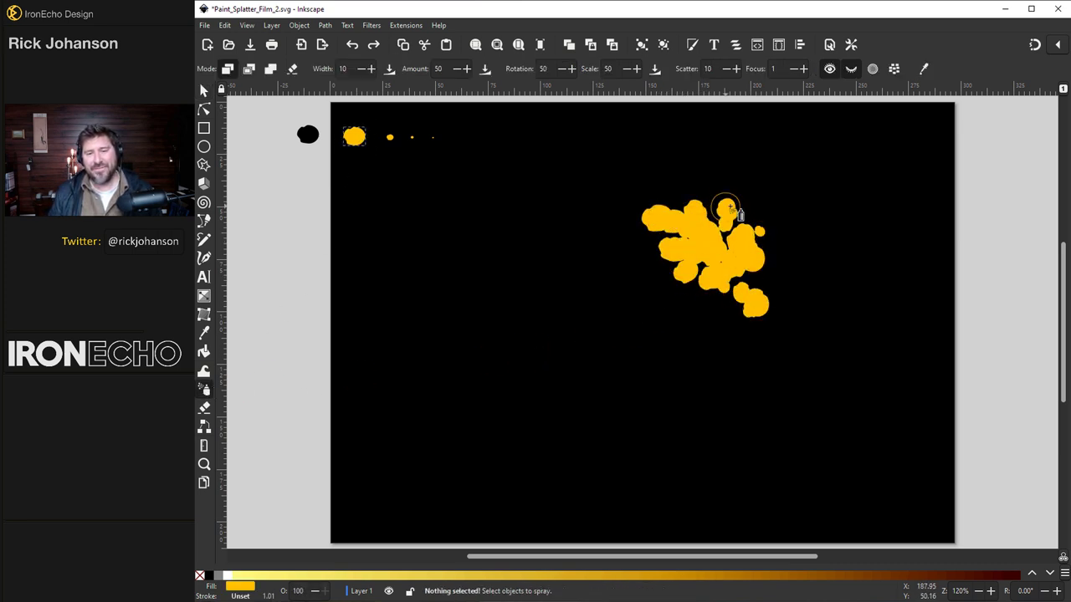
pyautogui.press('s')
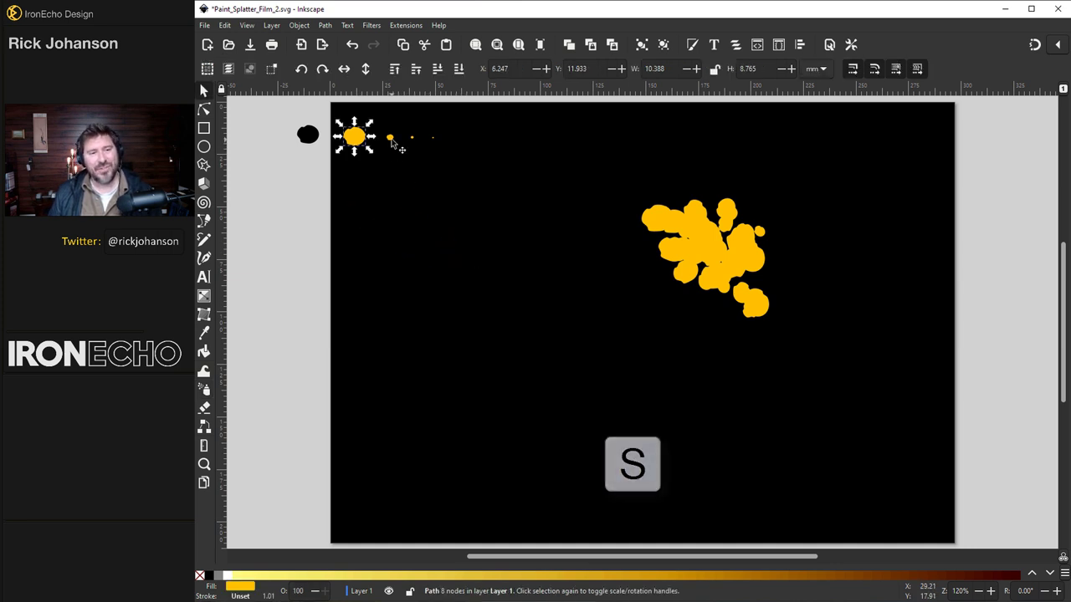
pyautogui.click(391, 139)
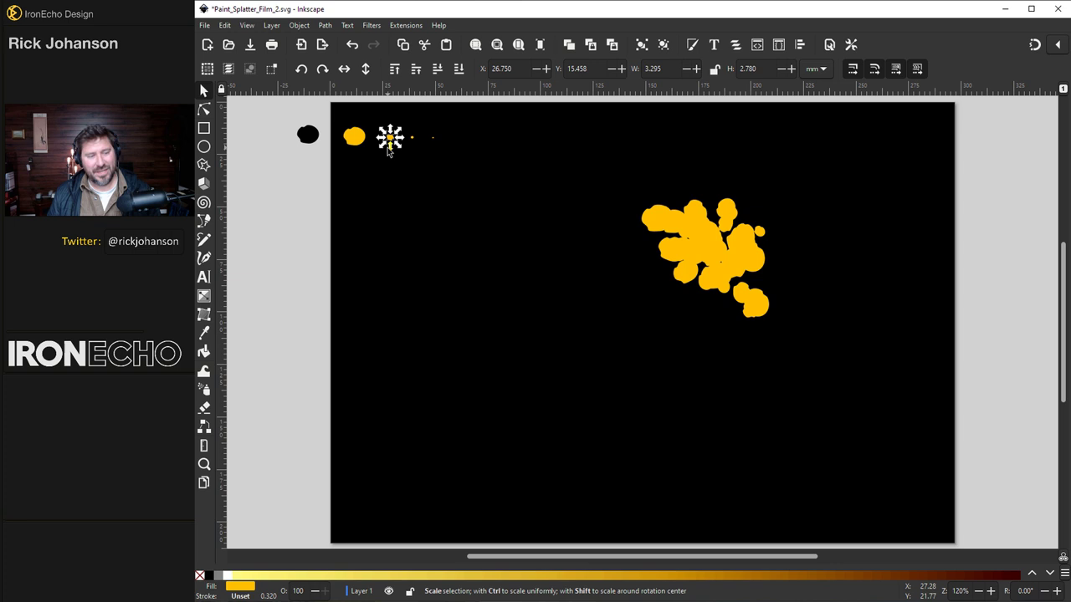
pyautogui.press('a')
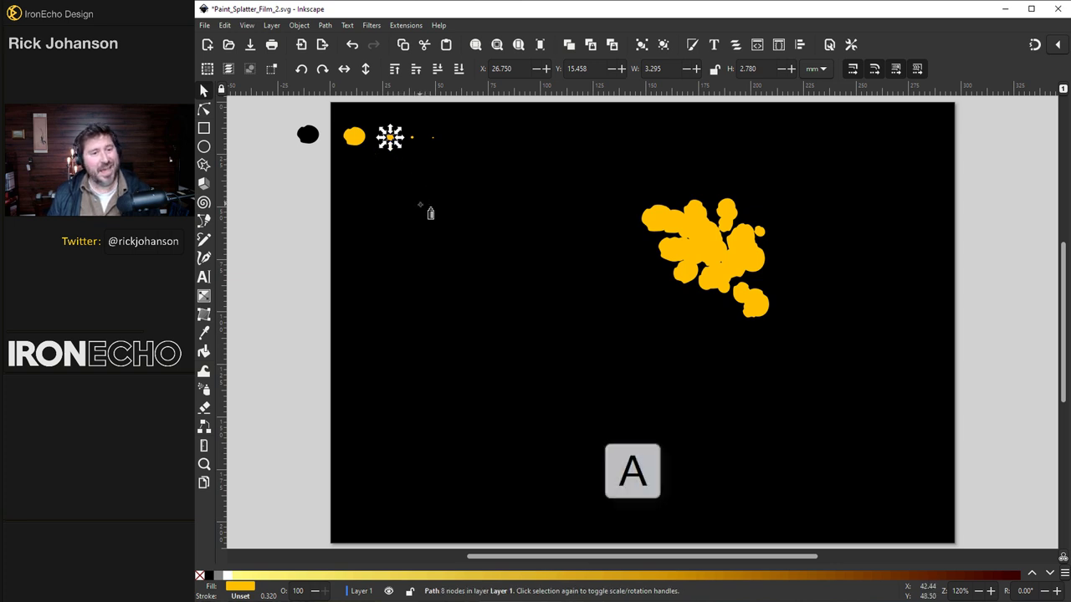
pyautogui.moveTo(681, 210)
pyautogui.mouseDown()
pyautogui.moveTo(737, 189)
pyautogui.moveTo(787, 219)
pyautogui.moveTo(756, 216)
pyautogui.moveTo(706, 260)
pyautogui.moveTo(707, 312)
pyautogui.moveTo(706, 293)
pyautogui.moveTo(776, 316)
pyautogui.moveTo(732, 414)
pyautogui.moveTo(745, 323)
pyautogui.moveTo(716, 318)
pyautogui.moveTo(733, 282)
pyautogui.moveTo(721, 290)
pyautogui.moveTo(745, 271)
pyautogui.moveTo(779, 274)
pyautogui.moveTo(763, 242)
pyautogui.moveTo(707, 237)
pyautogui.moveTo(706, 200)
pyautogui.moveTo(621, 195)
pyautogui.moveTo(640, 219)
pyautogui.moveTo(715, 215)
pyautogui.moveTo(540, 374)
pyautogui.moveTo(569, 383)
pyautogui.moveTo(648, 251)
pyautogui.mouseUp()
pyautogui.press('Escape')
# Step: Scatter smaller yellow dots around the splatter and fine specks below it
pyautogui.click(205, 90)
pyautogui.click(411, 137)
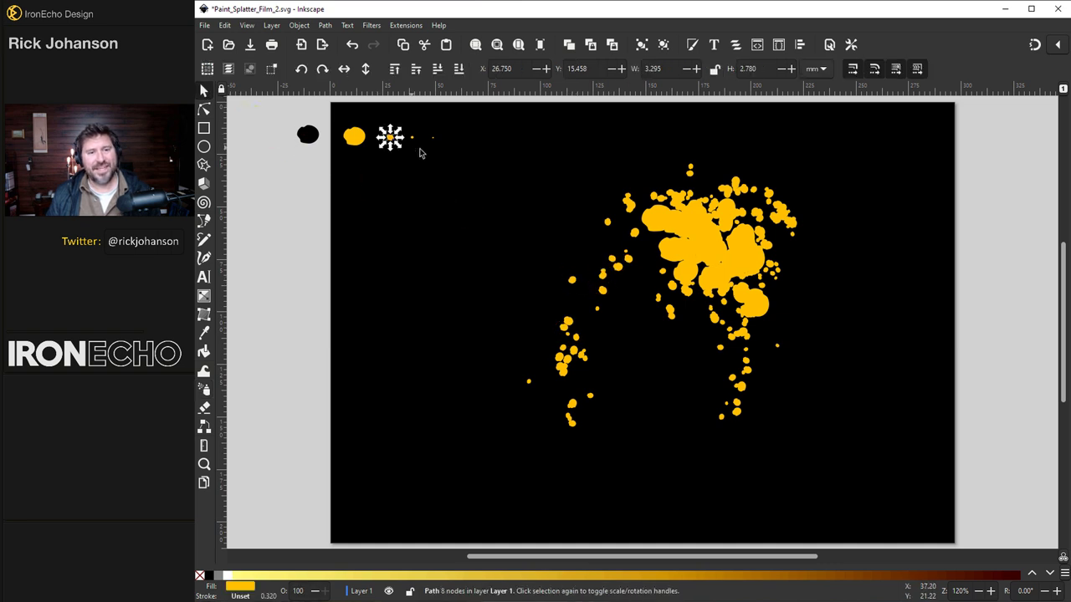
pyautogui.click(203, 388)
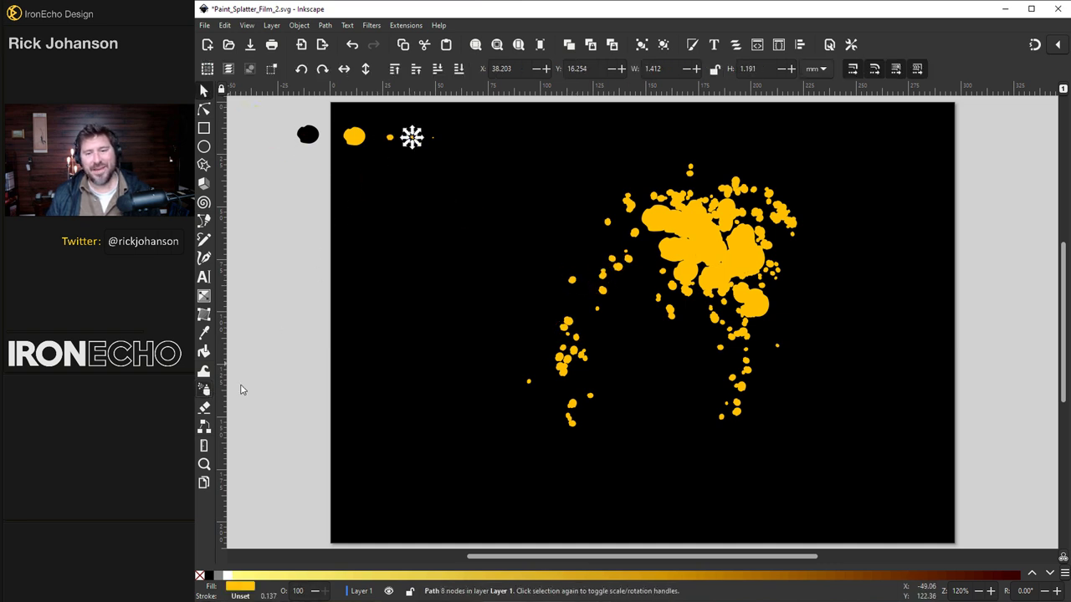
pyautogui.press('Escape')
pyautogui.moveTo(743, 216)
pyautogui.mouseDown()
pyautogui.moveTo(866, 119)
pyautogui.moveTo(724, 150)
pyautogui.moveTo(689, 194)
pyautogui.moveTo(719, 303)
pyautogui.moveTo(747, 313)
pyautogui.moveTo(745, 385)
pyautogui.moveTo(667, 513)
pyautogui.moveTo(744, 409)
pyautogui.moveTo(712, 439)
pyautogui.moveTo(666, 268)
pyautogui.moveTo(560, 368)
pyautogui.moveTo(562, 336)
pyautogui.moveTo(636, 217)
pyautogui.mouseUp()
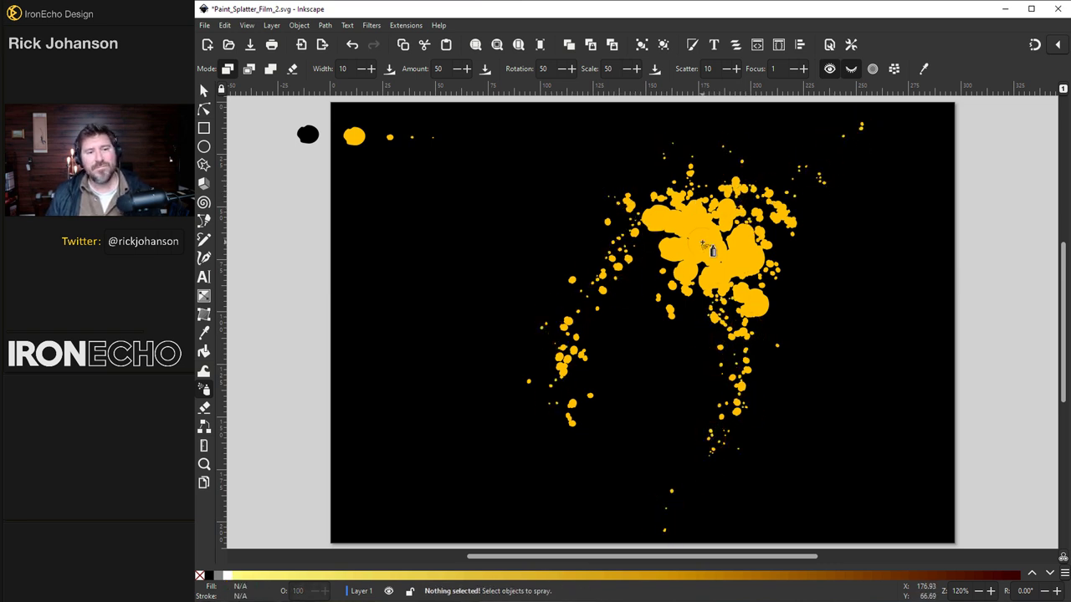
pyautogui.press('s')
pyautogui.click(411, 137)
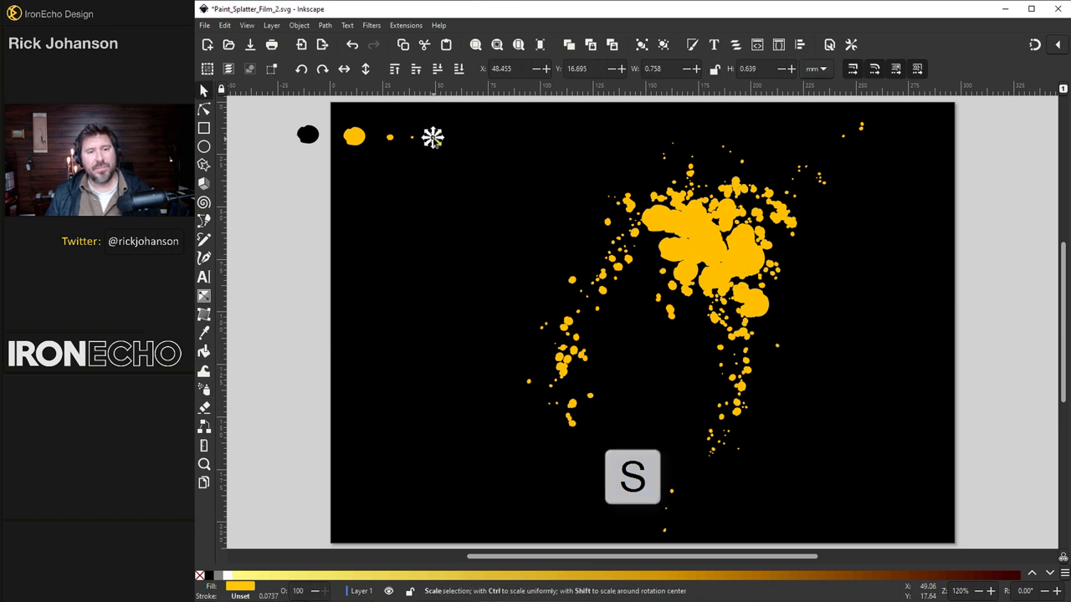
pyautogui.press('a')
pyautogui.moveTo(638, 383)
pyautogui.mouseDown()
pyautogui.moveTo(570, 421)
pyautogui.moveTo(556, 130)
pyautogui.moveTo(728, 347)
pyautogui.moveTo(707, 322)
pyautogui.moveTo(699, 347)
pyautogui.mouseUp()
# Step: Spray extra yellow specks at the splatter's top right
pyautogui.press('Escape')
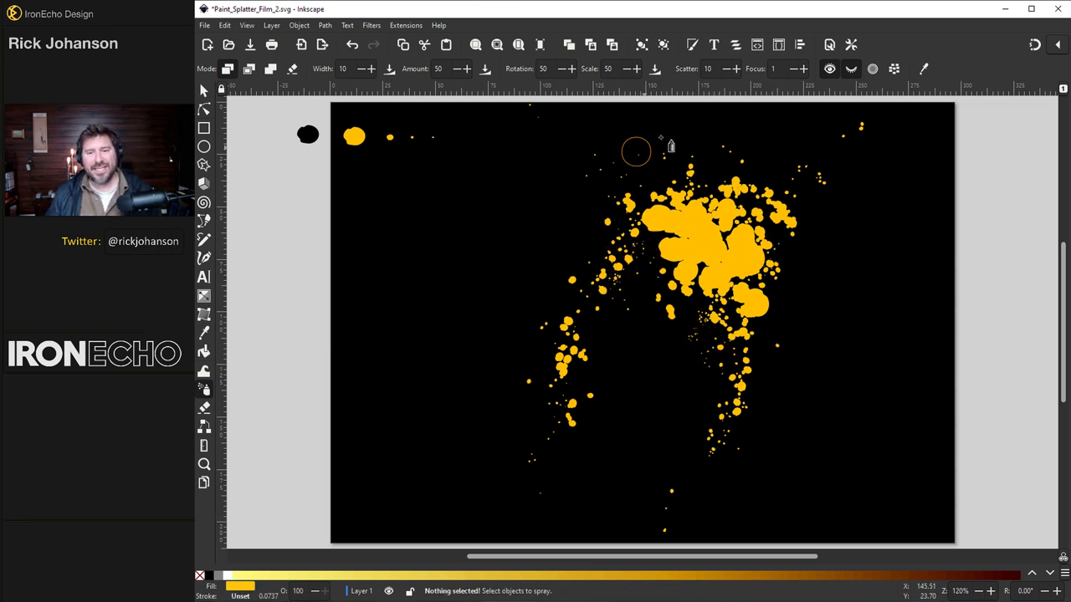
pyautogui.click(785, 287)
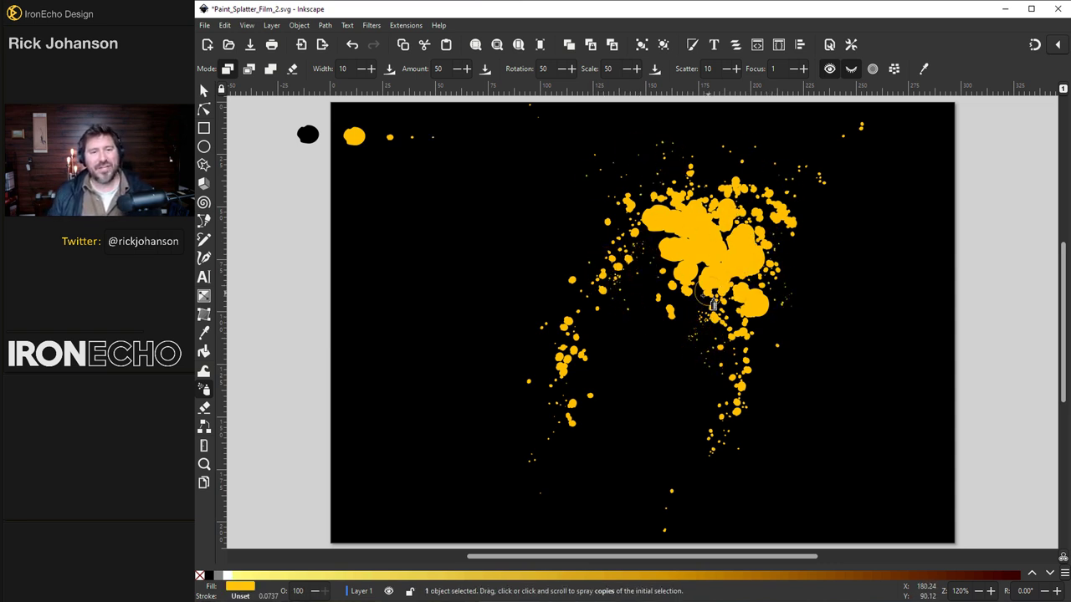
pyautogui.moveTo(812, 120); pyautogui.dragTo(794, 164)
pyautogui.press('s')
pyautogui.press('Escape')
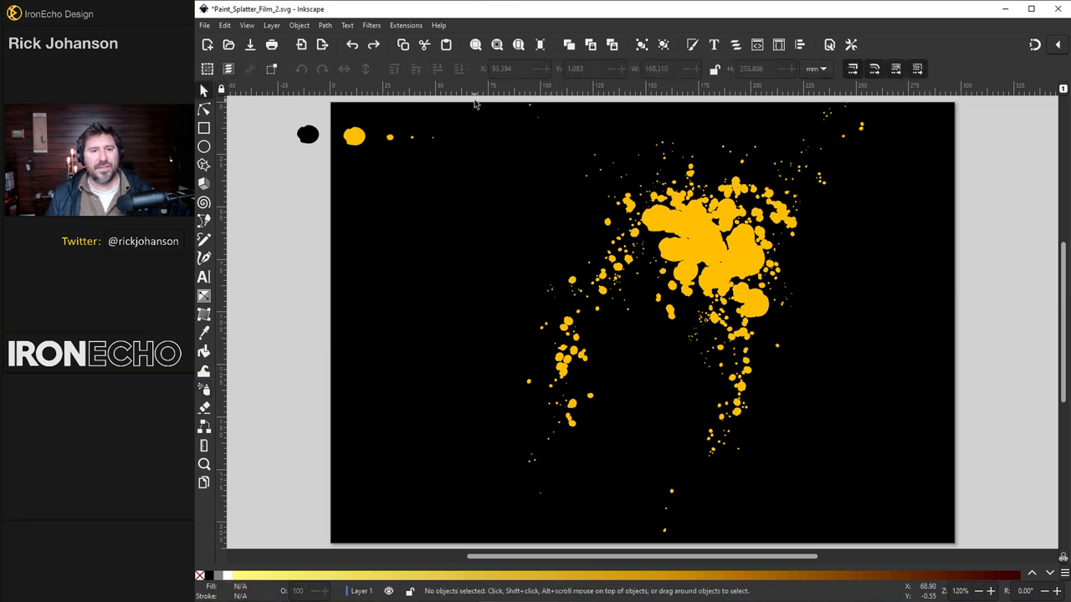
# Step: Select the whole 749-shape splatter and scale it down to about 66%
pyautogui.moveTo(473, 102); pyautogui.dragTo(930, 542)
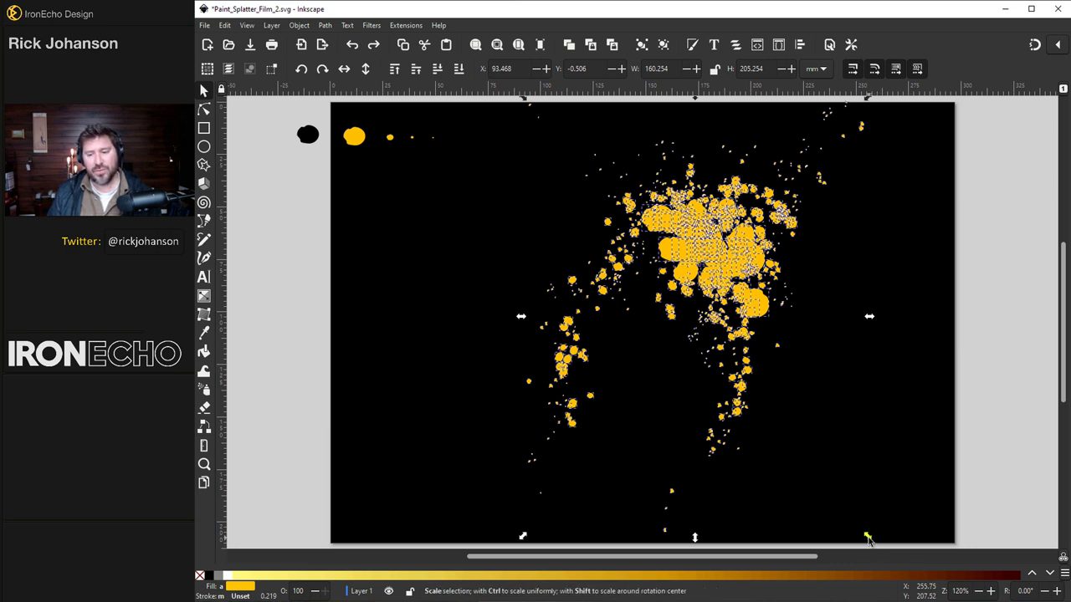
pyautogui.moveTo(867, 537); pyautogui.dragTo(813, 468)
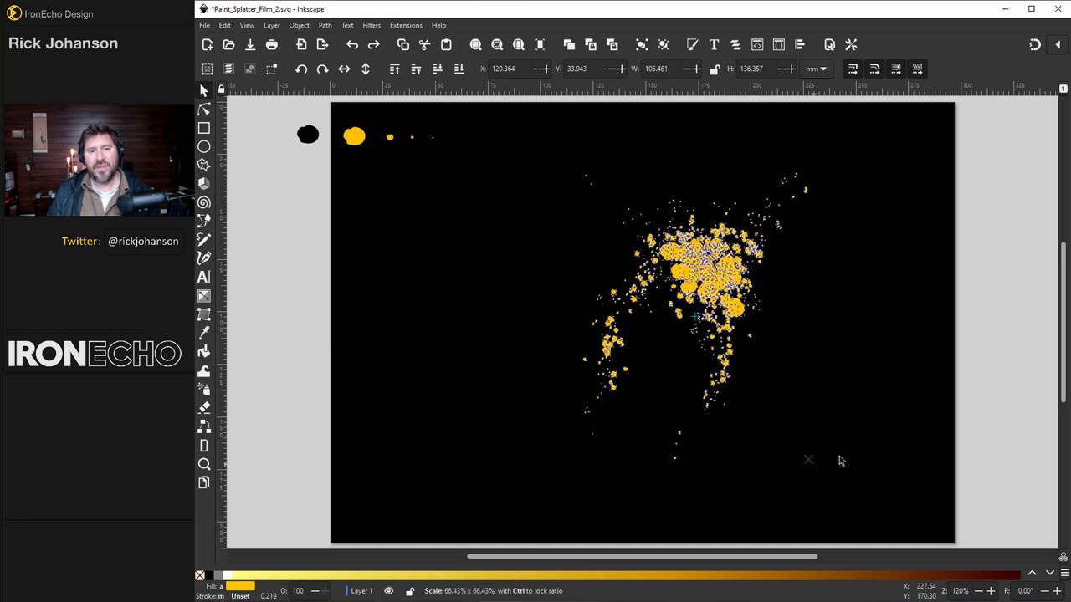
pyautogui.press('Escape')
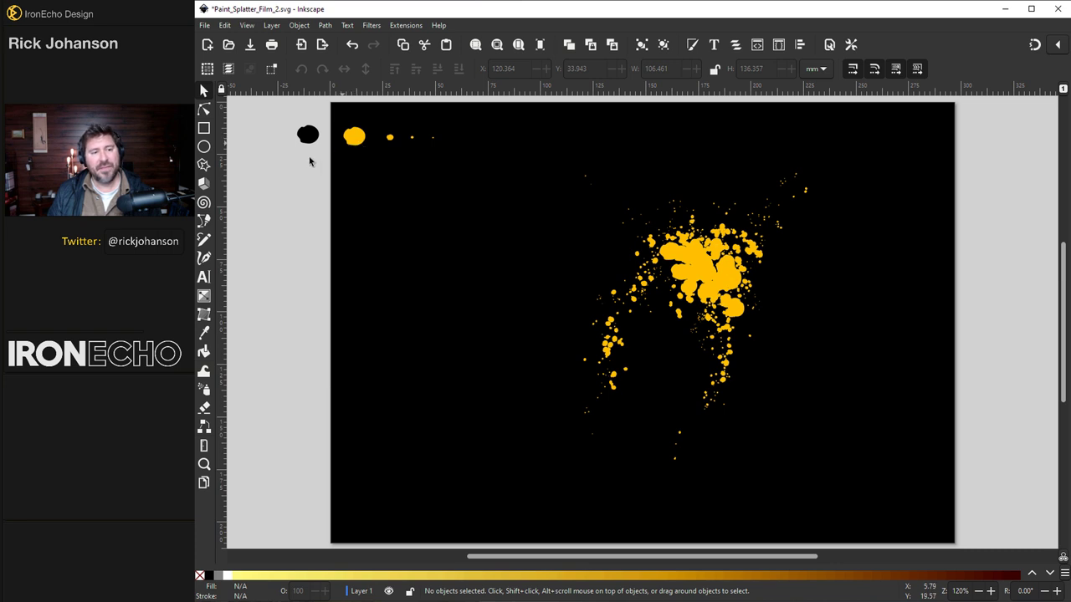
# Step: Draw two small yellow circles beside the big yellow circle
pyautogui.click(204, 147)
pyautogui.moveTo(456, 266)
pyautogui.mouseDown()
pyautogui.moveTo(366, 195)
pyautogui.moveTo(406, 233)
pyautogui.moveTo(392, 218)
pyautogui.mouseUp()
pyautogui.press('s')
pyautogui.press('e')
pyautogui.moveTo(359, 266); pyautogui.dragTo(406, 268)
pyautogui.press('s')
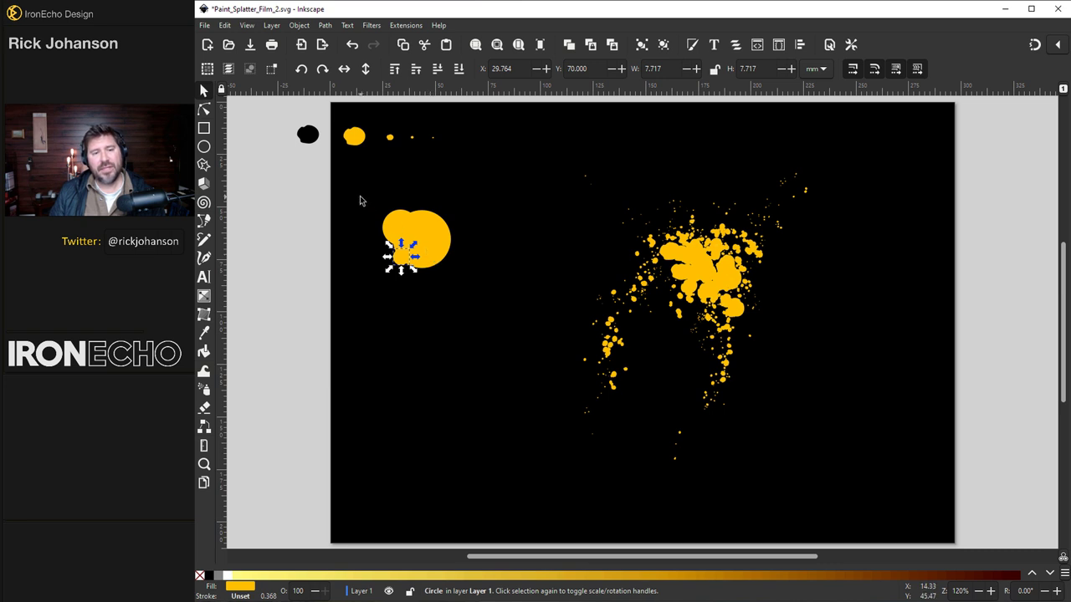
# Step: Union the three circles, simplify the blob to 9 nodes, and shrink it to about 31%
pyautogui.moveTo(360, 201); pyautogui.dragTo(474, 289)
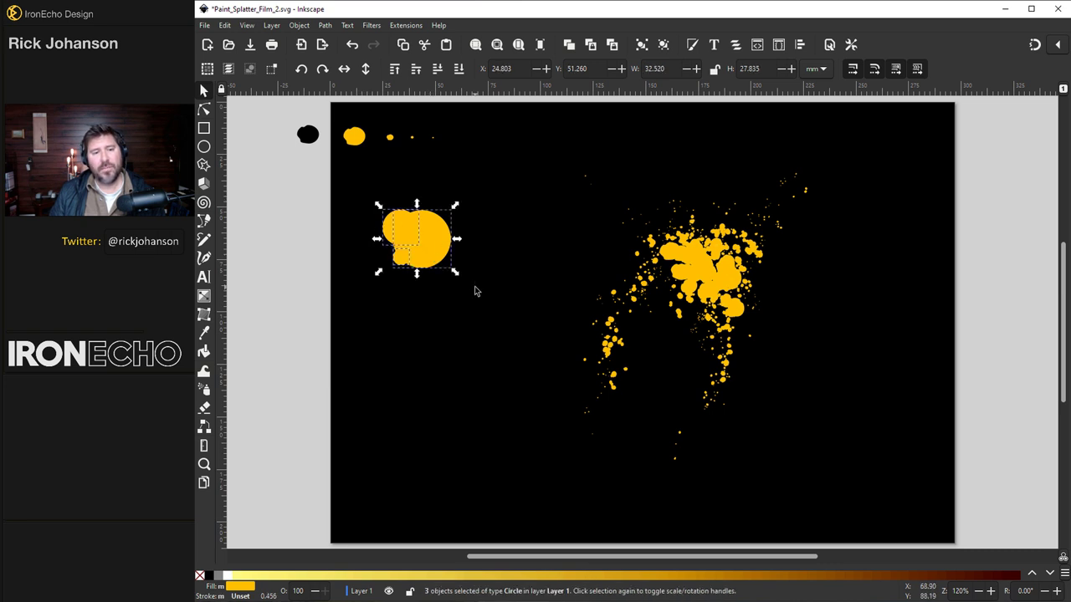
pyautogui.click(327, 26)
pyautogui.click(340, 85)
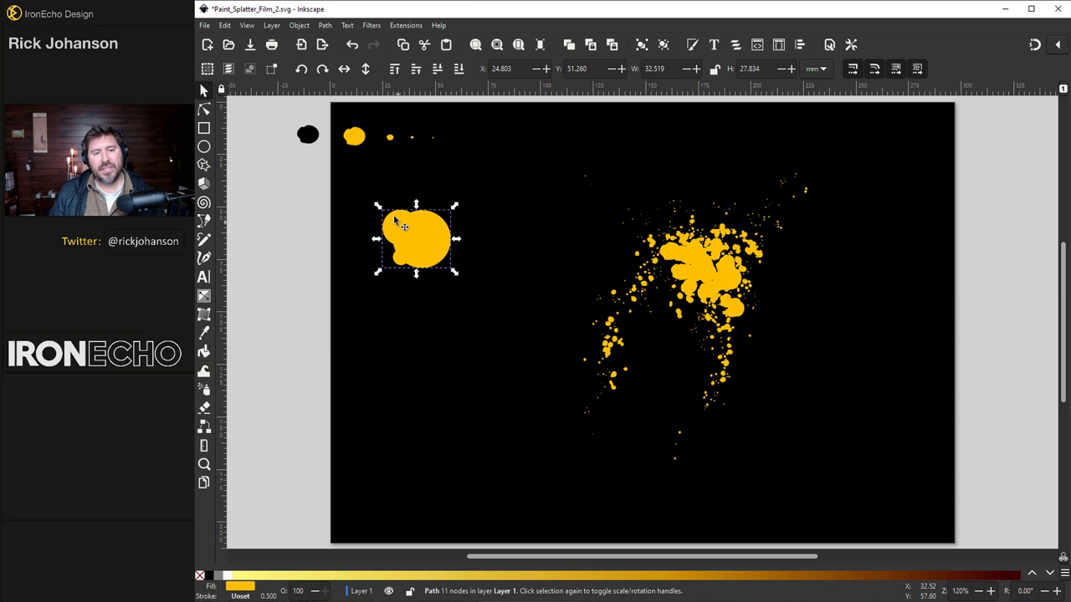
pyautogui.click(204, 110)
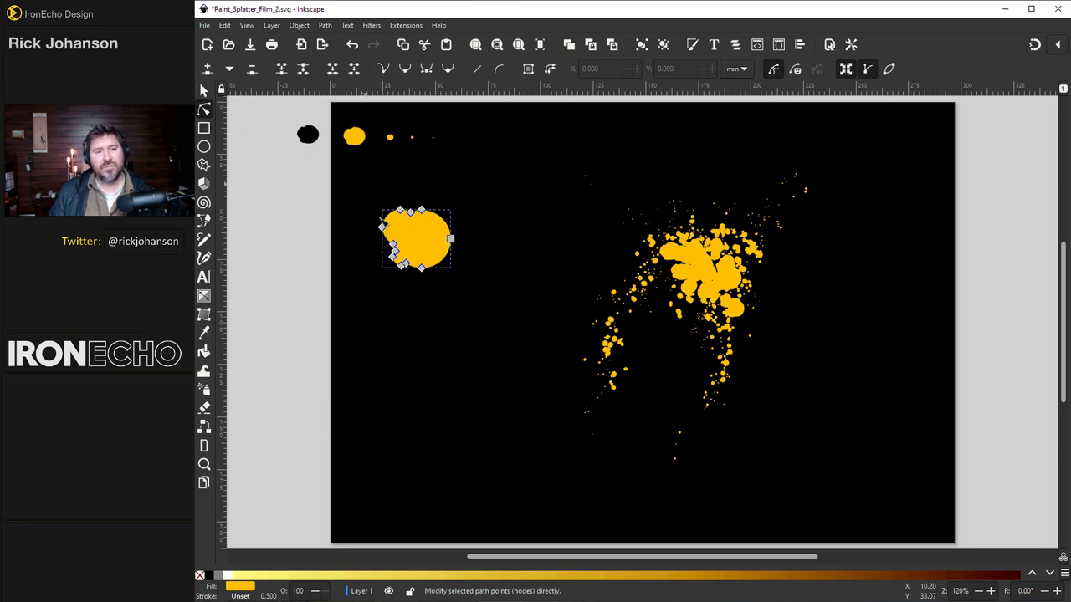
pyautogui.click(328, 26)
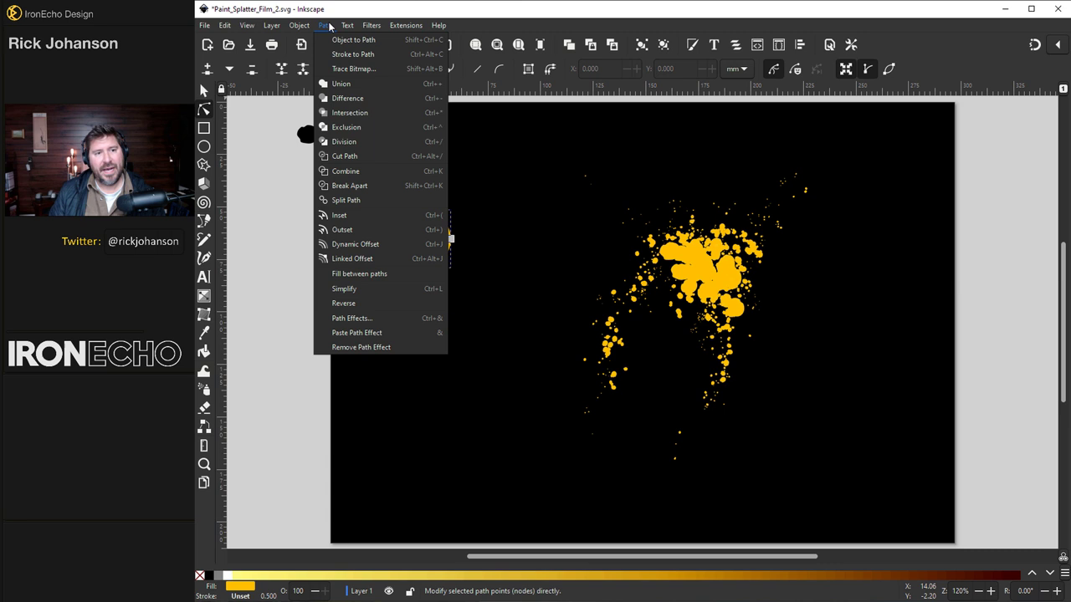
pyautogui.click(342, 290)
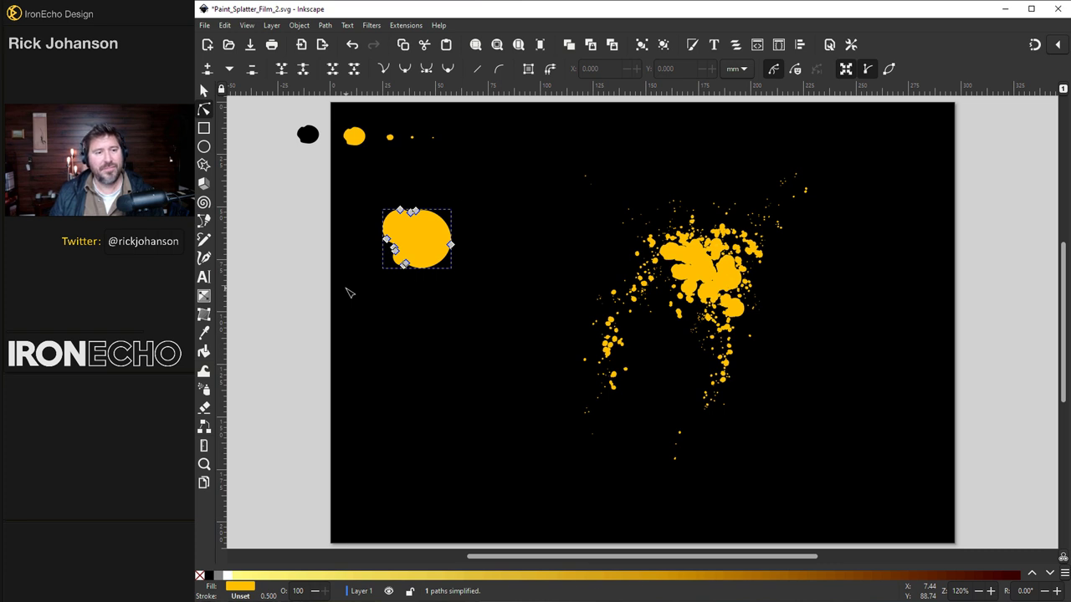
pyautogui.press('s')
pyautogui.moveTo(454, 270); pyautogui.dragTo(365, 178)
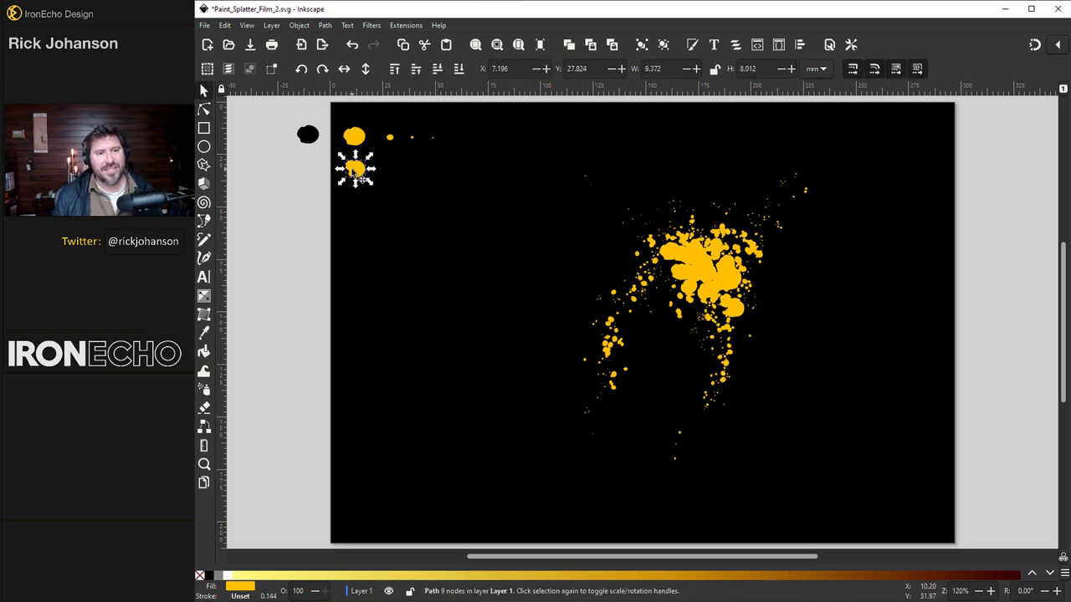
# Step: Darken the blob's fill to a deeper orange in Fill and Stroke
pyautogui.click(298, 25)
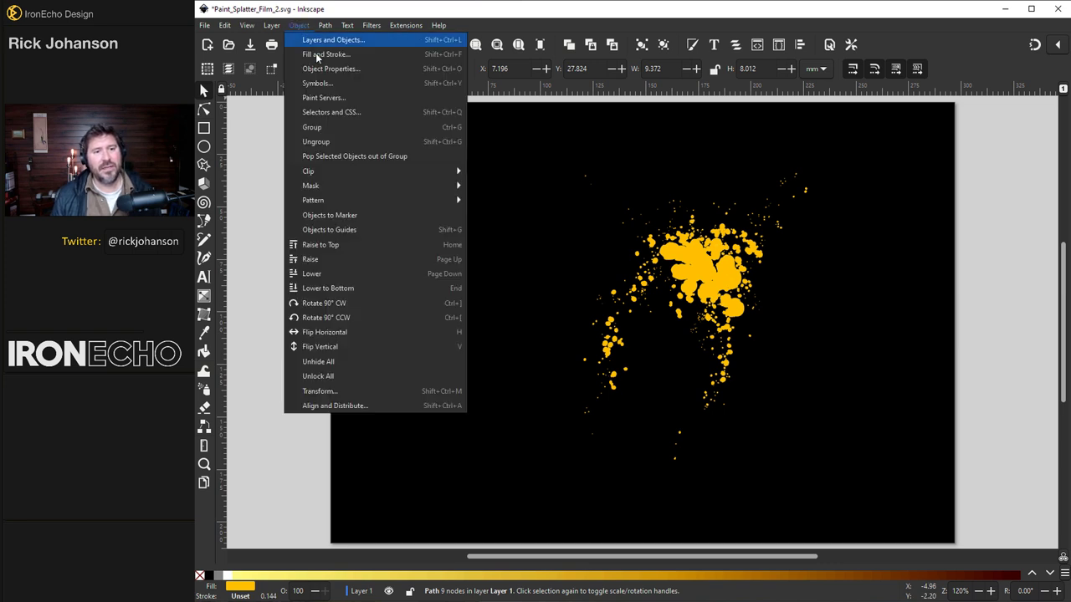
pyautogui.click(322, 54)
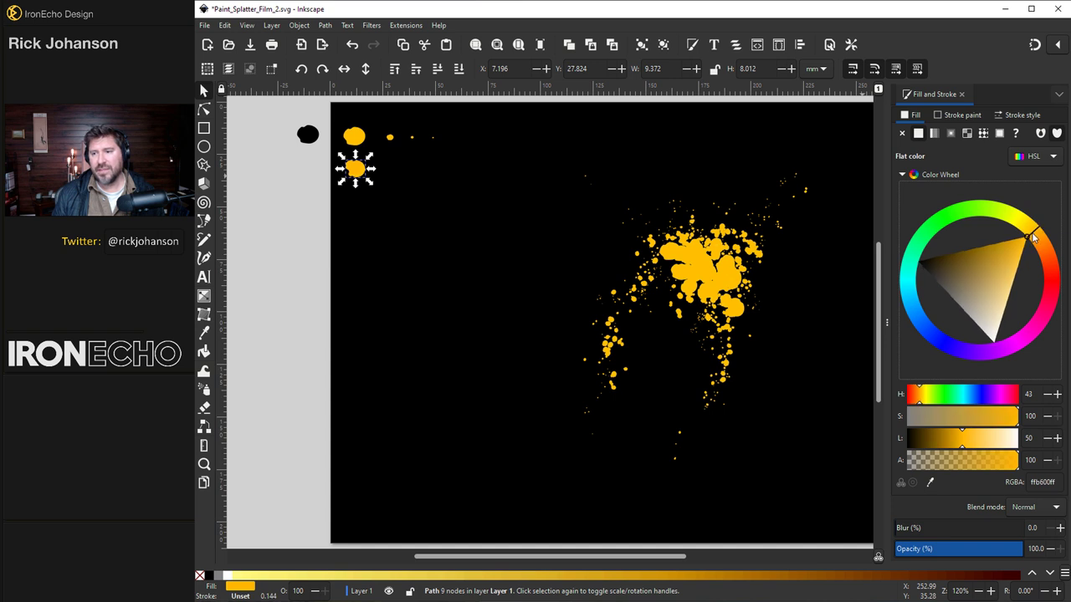
pyautogui.click(1013, 242)
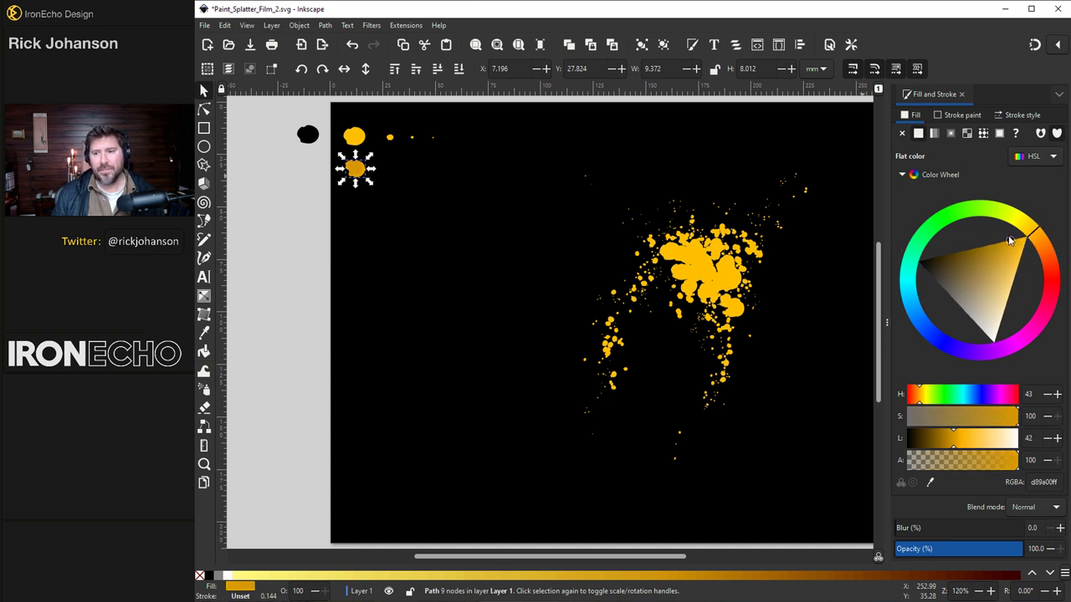
pyautogui.moveTo(1013, 242); pyautogui.dragTo(1040, 249)
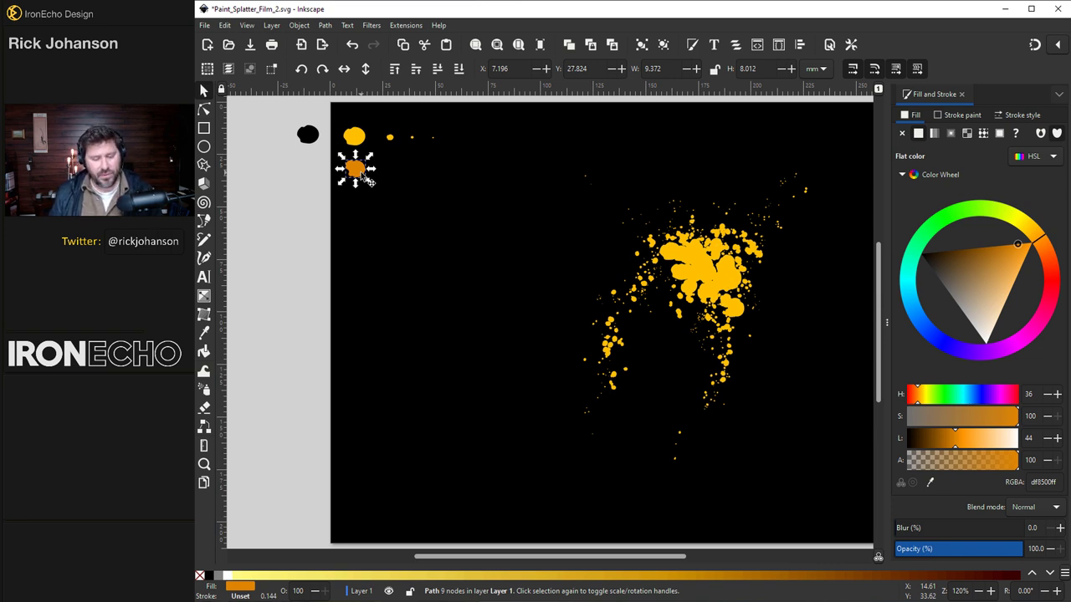
# Step: Duplicate the orange blob into a row of progressively smaller copies
pyautogui.hotkey('ctrl', 'd')
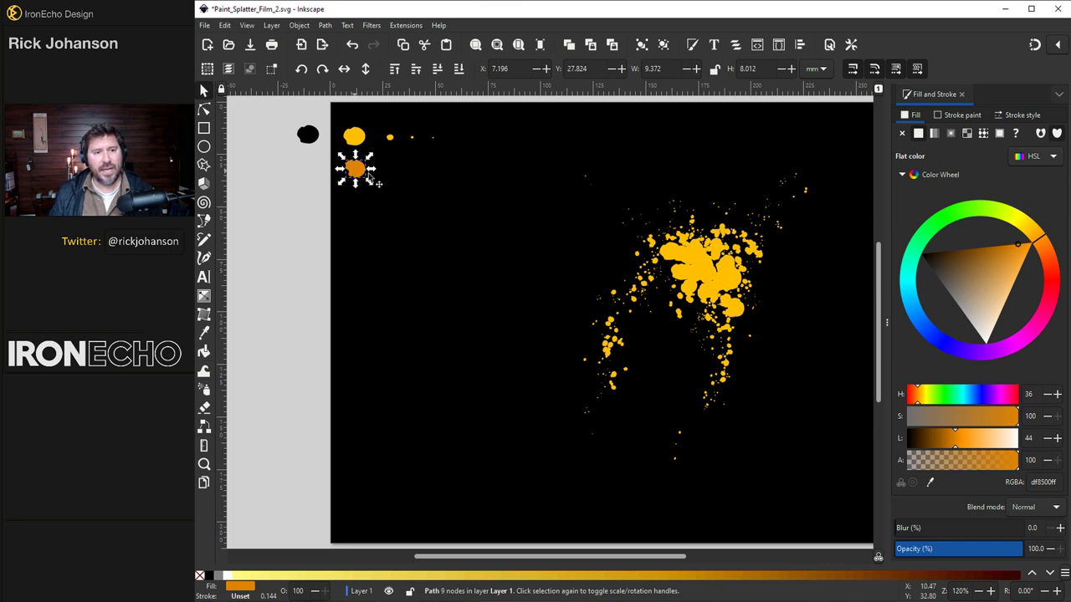
pyautogui.moveTo(362, 177); pyautogui.dragTo(407, 173)
pyautogui.hotkey('ctrl', 'd')
pyautogui.click(443, 211)
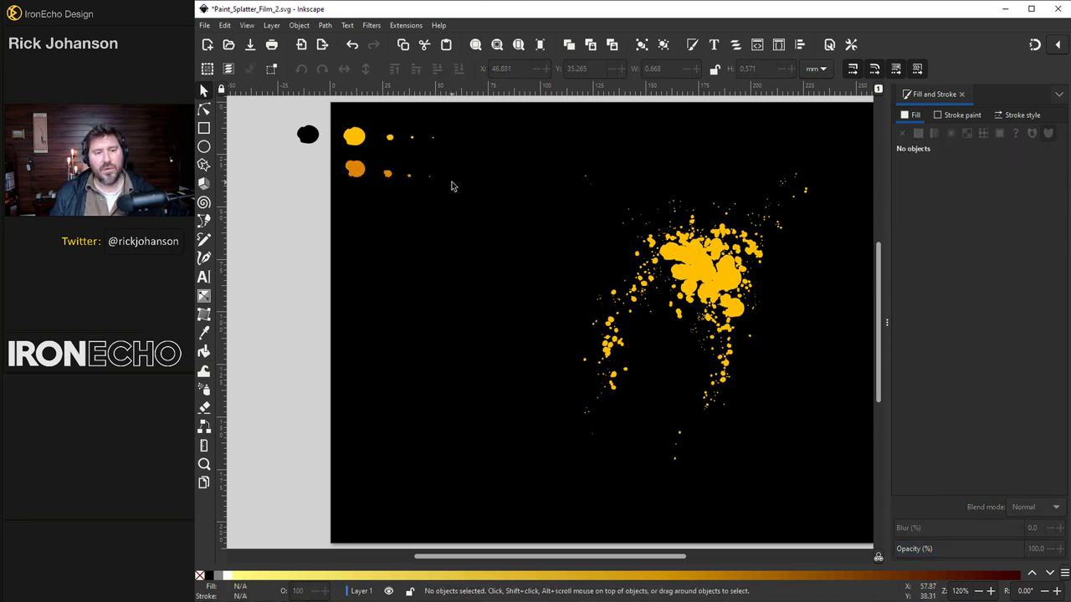
# Step: Select the small orange blob and set the Spray tool to spray clones
pyautogui.click(390, 177)
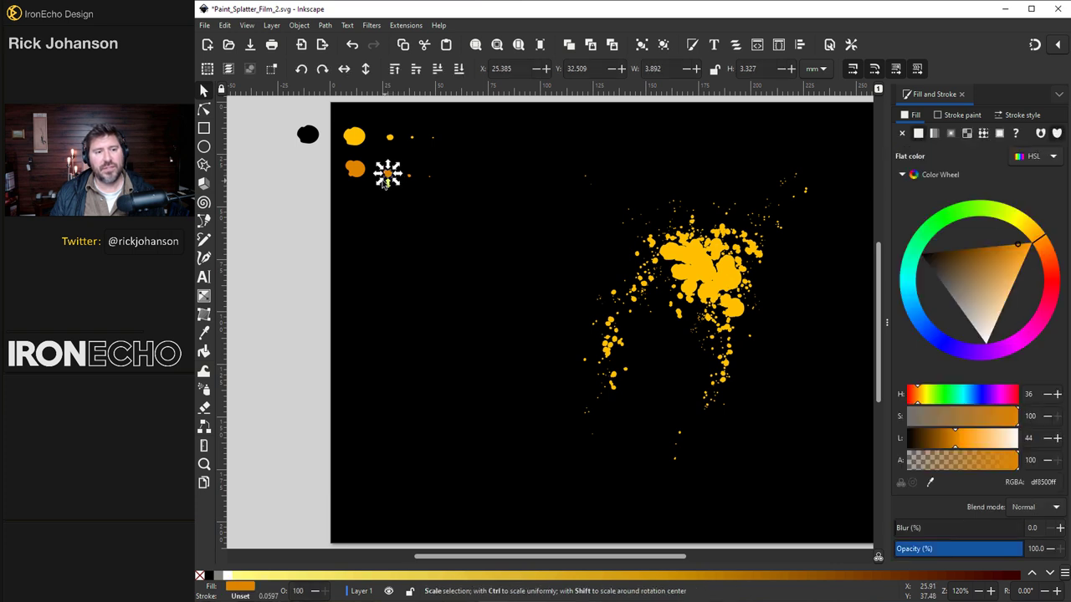
pyautogui.click(206, 390)
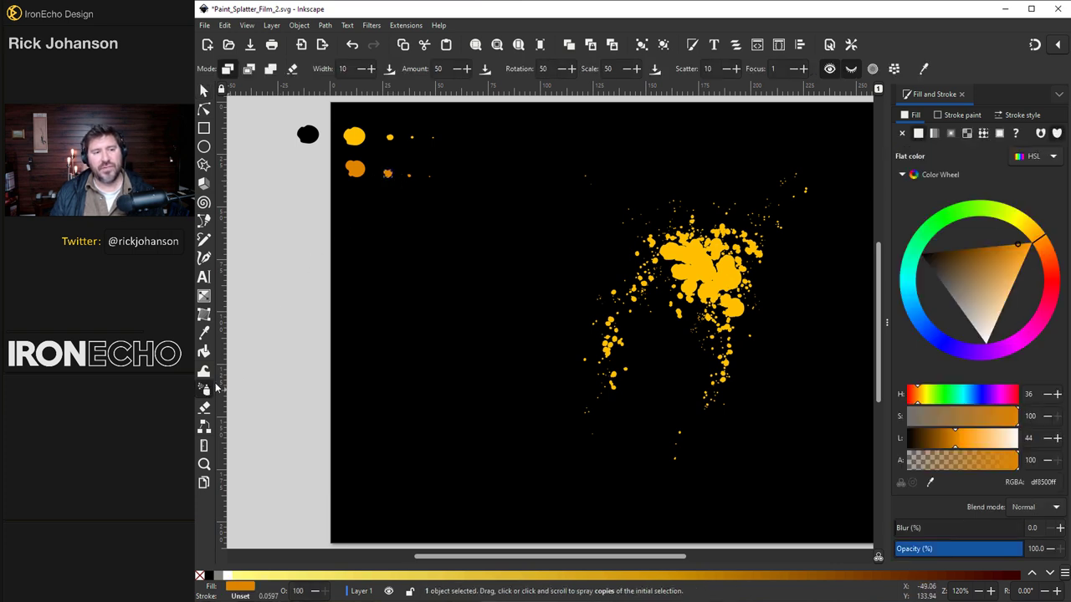
pyautogui.click(250, 72)
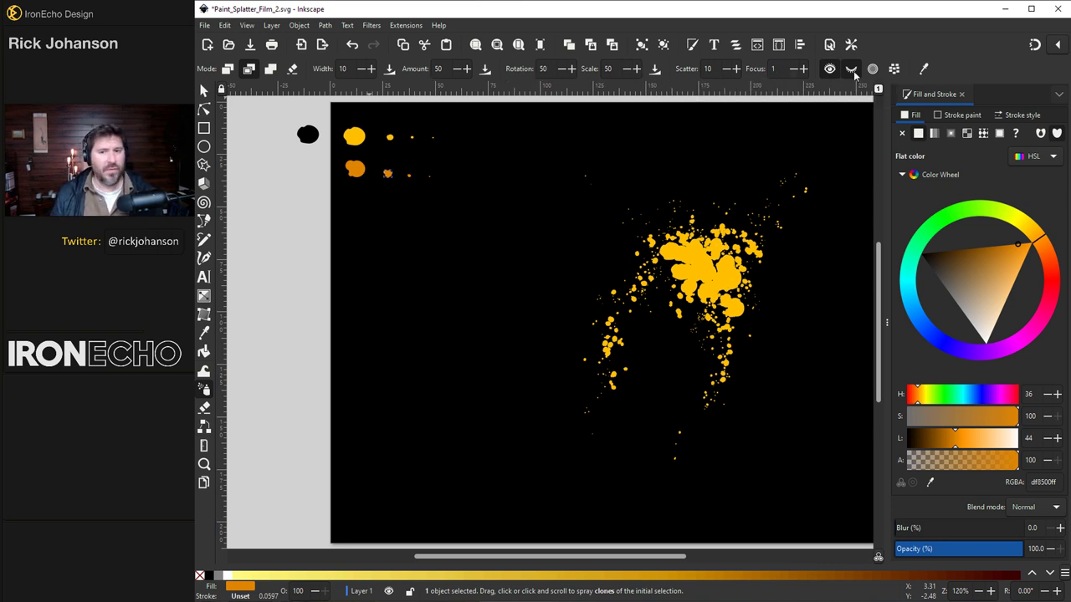
# Step: Turn the small orange source blob and its sprayed clones dark red
pyautogui.hotkey('ctrl', 'z')
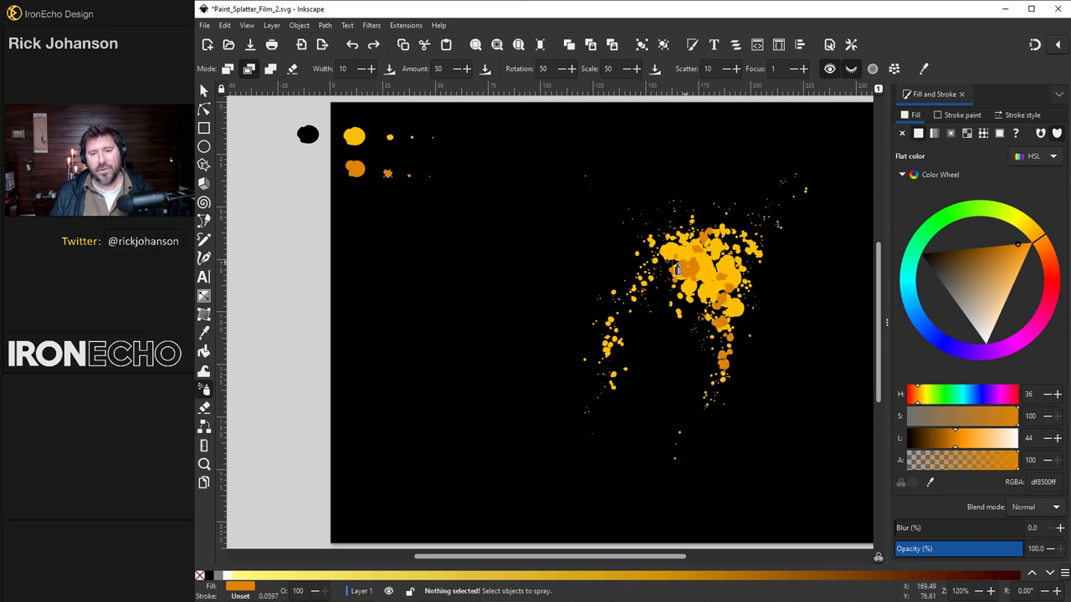
pyautogui.click(678, 269)
pyautogui.press('s')
pyautogui.click(383, 170)
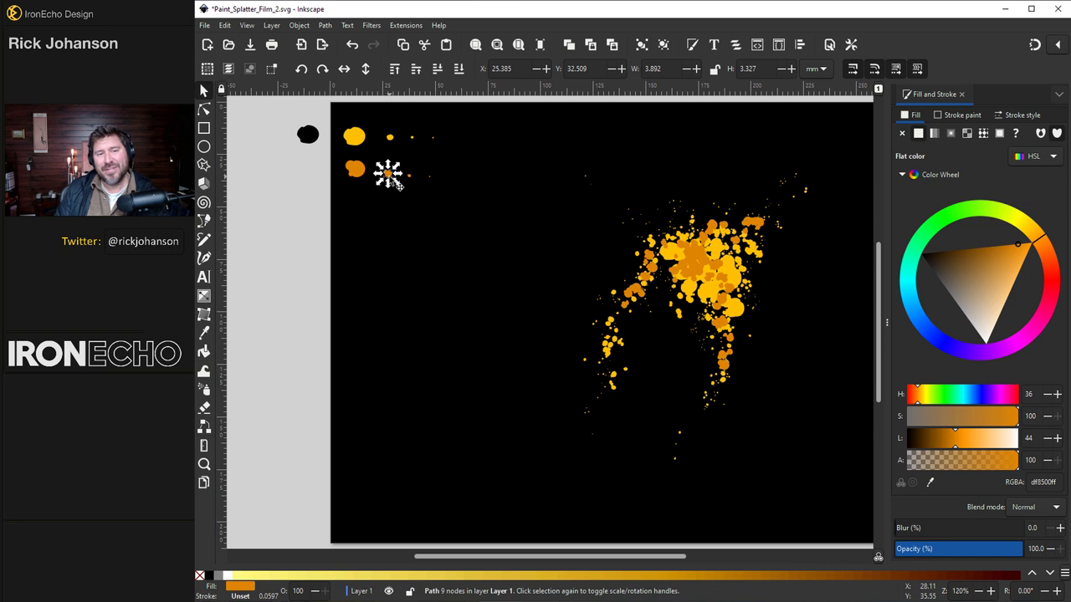
pyautogui.click(1037, 261)
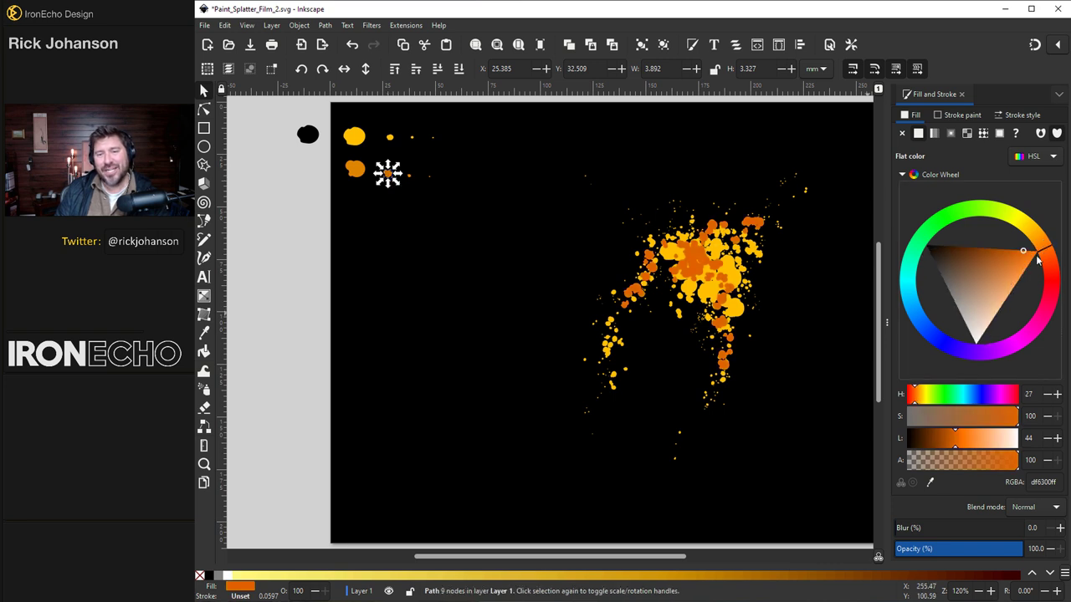
pyautogui.moveTo(1040, 256); pyautogui.dragTo(1052, 289)
pyautogui.click(1021, 266)
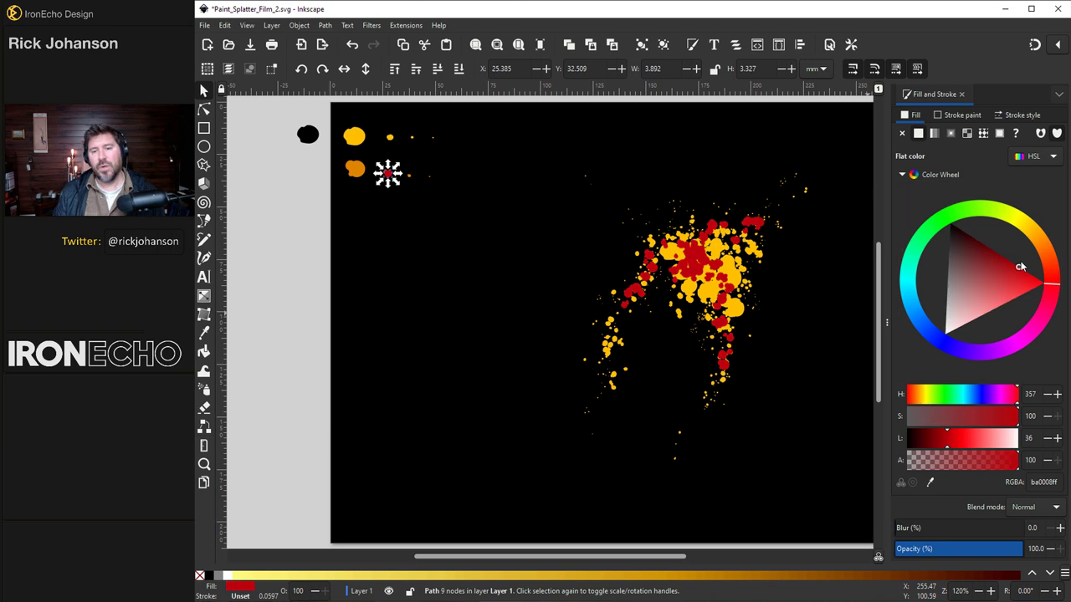
# Step: Spray red clones of the tiny dots into the splatter and darken the small red dot
pyautogui.click(569, 228)
pyautogui.click(410, 177)
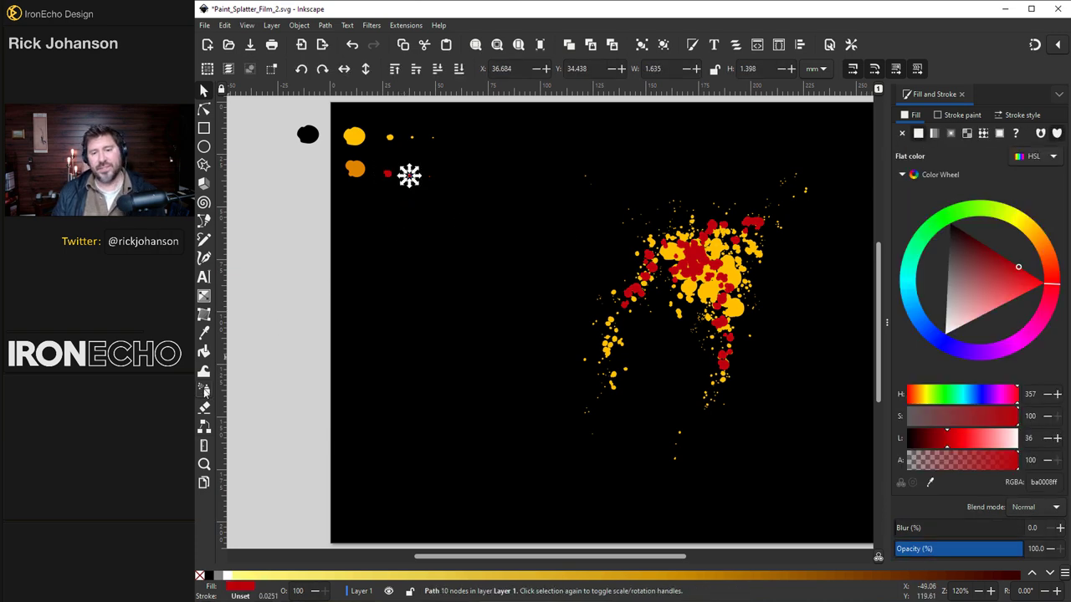
pyautogui.press('a')
pyautogui.click(429, 176)
pyautogui.press('s')
pyautogui.click(429, 177)
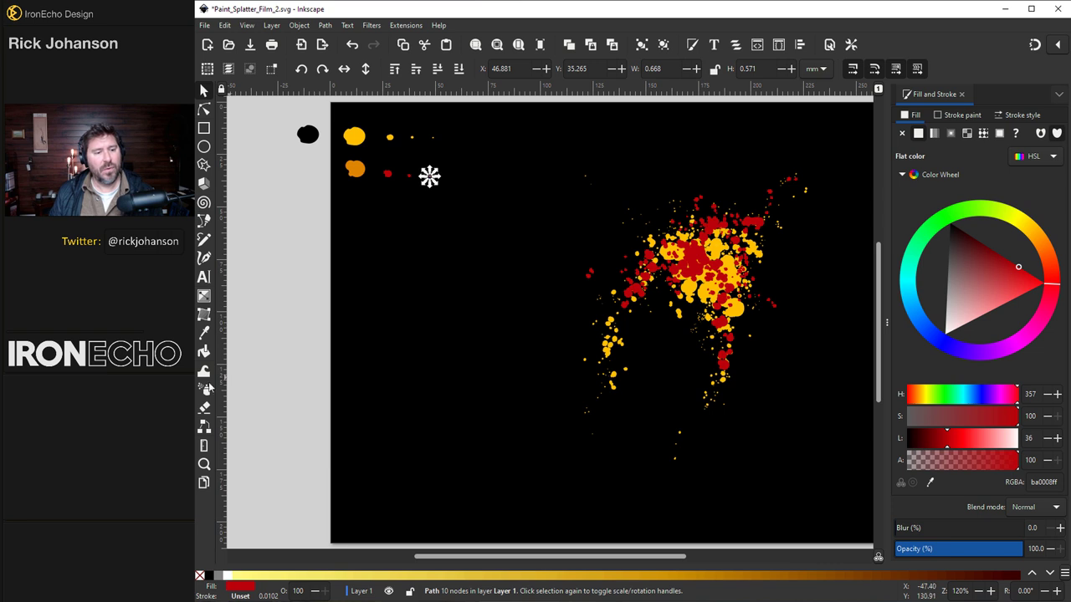
pyautogui.press('a')
pyautogui.click(389, 175)
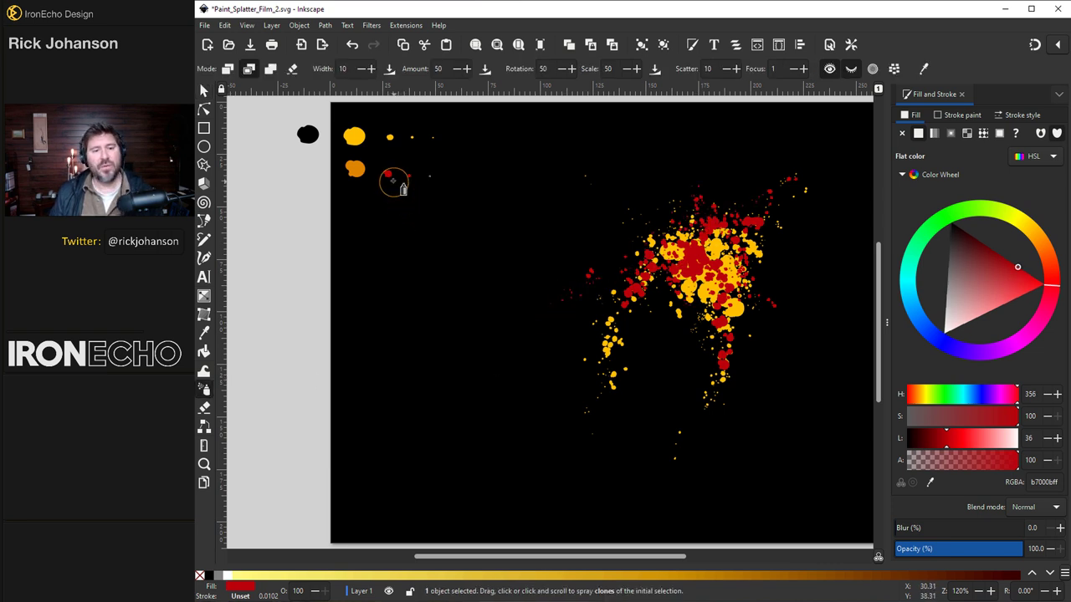
pyautogui.press('s')
pyautogui.moveTo(1014, 264)
pyautogui.mouseDown()
pyautogui.moveTo(996, 247)
pyautogui.moveTo(1013, 252)
pyautogui.moveTo(1006, 260)
pyautogui.mouseUp()
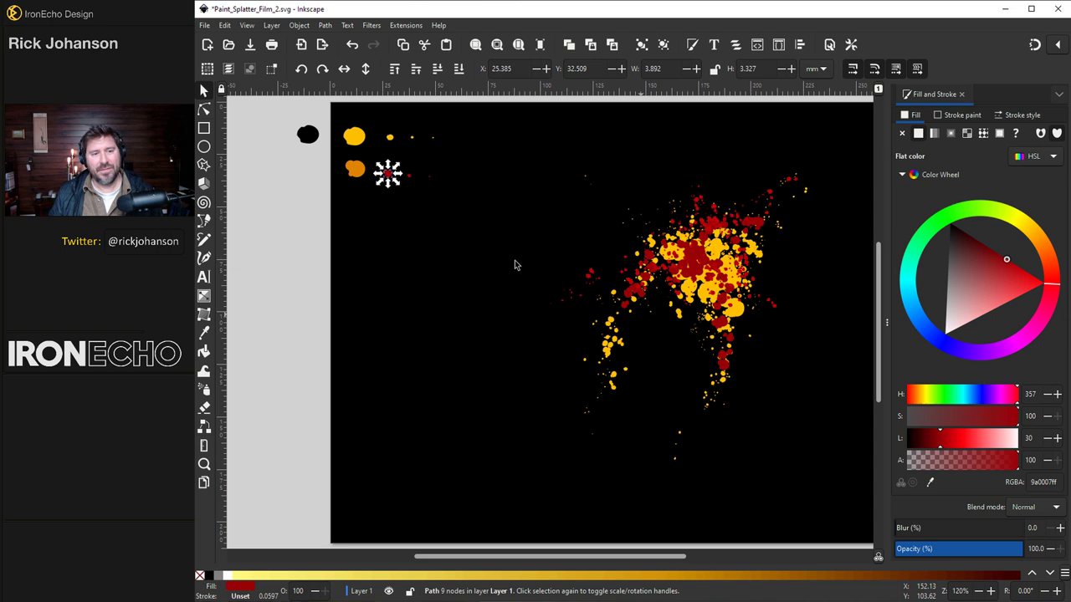
# Step: Eyedrop the splatter's red onto the second-row orange blob and spray more red blobs
pyautogui.click(355, 175)
pyautogui.click(930, 483)
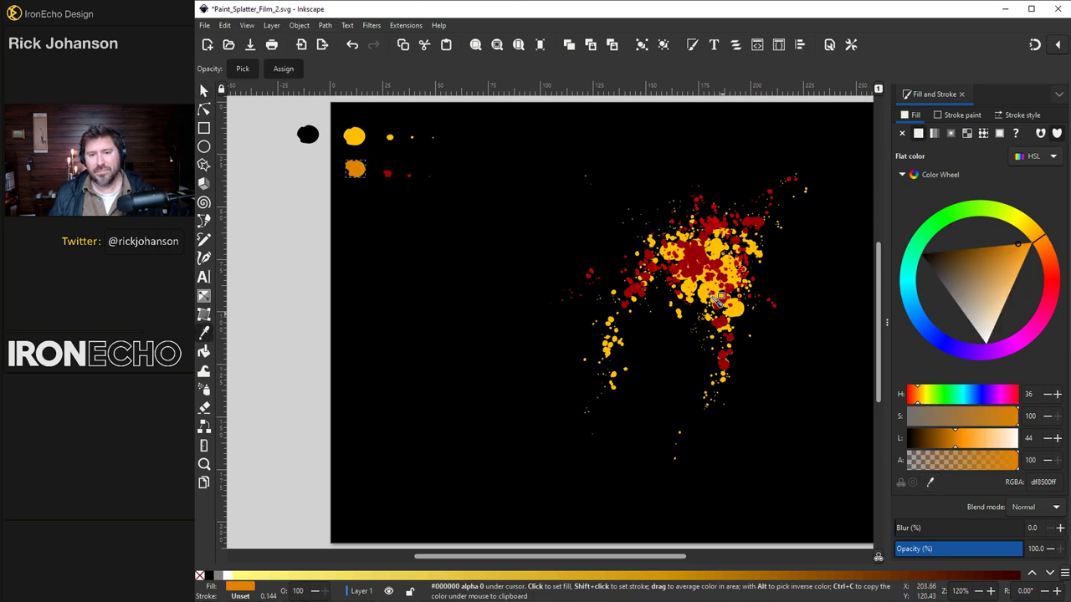
pyautogui.click(388, 173)
pyautogui.press('Escape')
pyautogui.press('a')
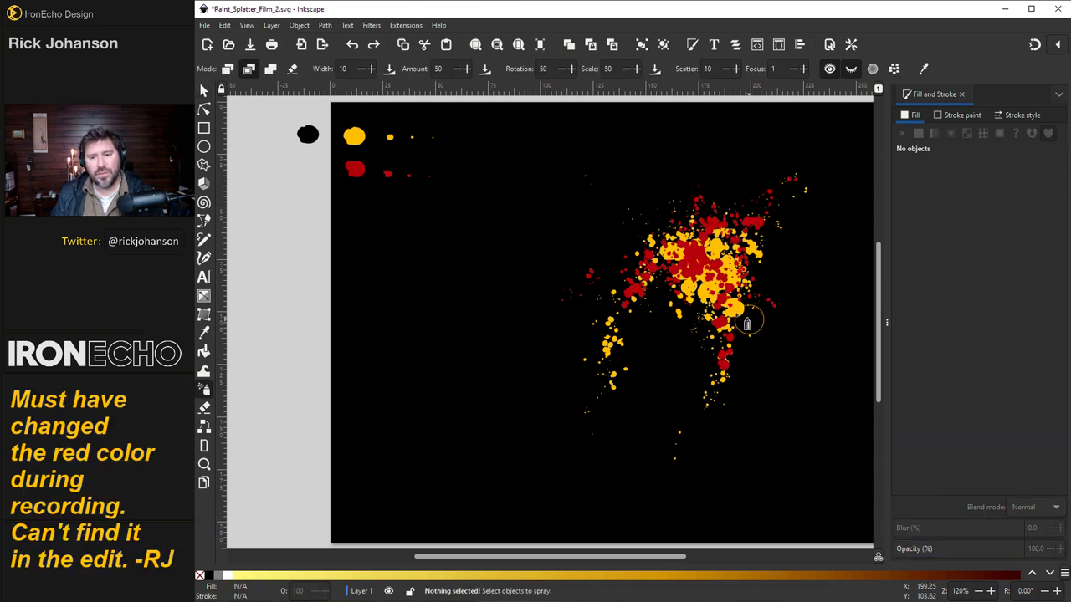
pyautogui.click(743, 319)
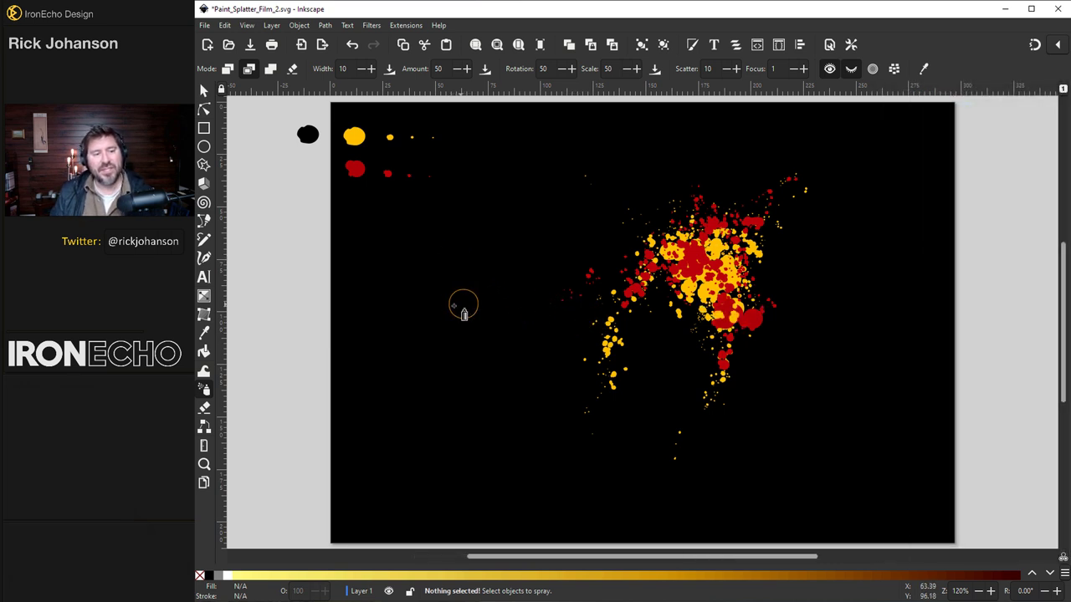
# Step: Set up the Tweak tool in Push mode with width 2, force 50 and fidelity 75
pyautogui.click(206, 372)
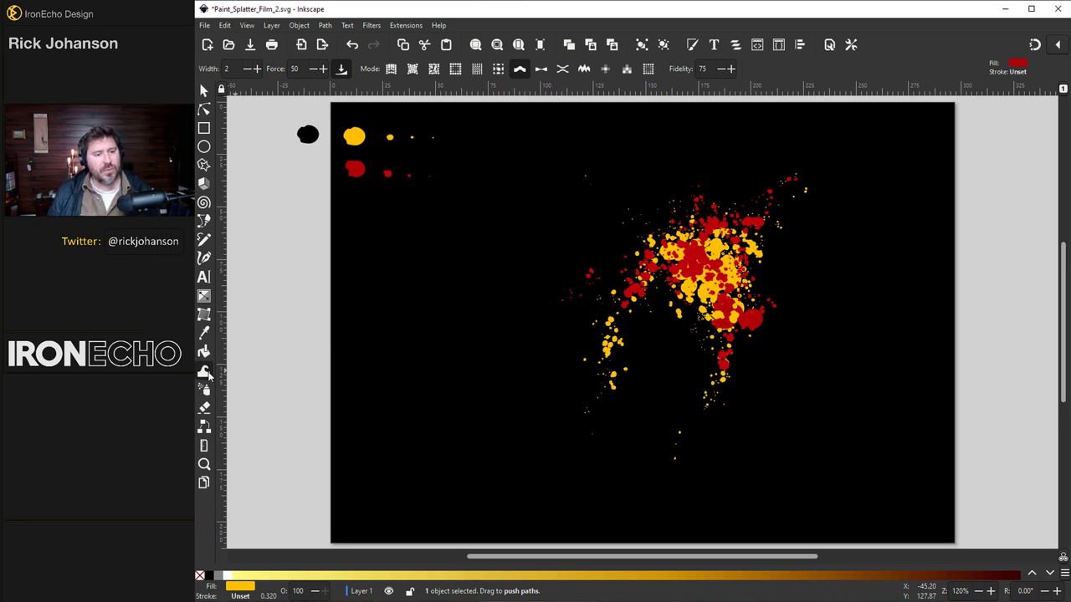
pyautogui.hotkey('ctrl', 'z')
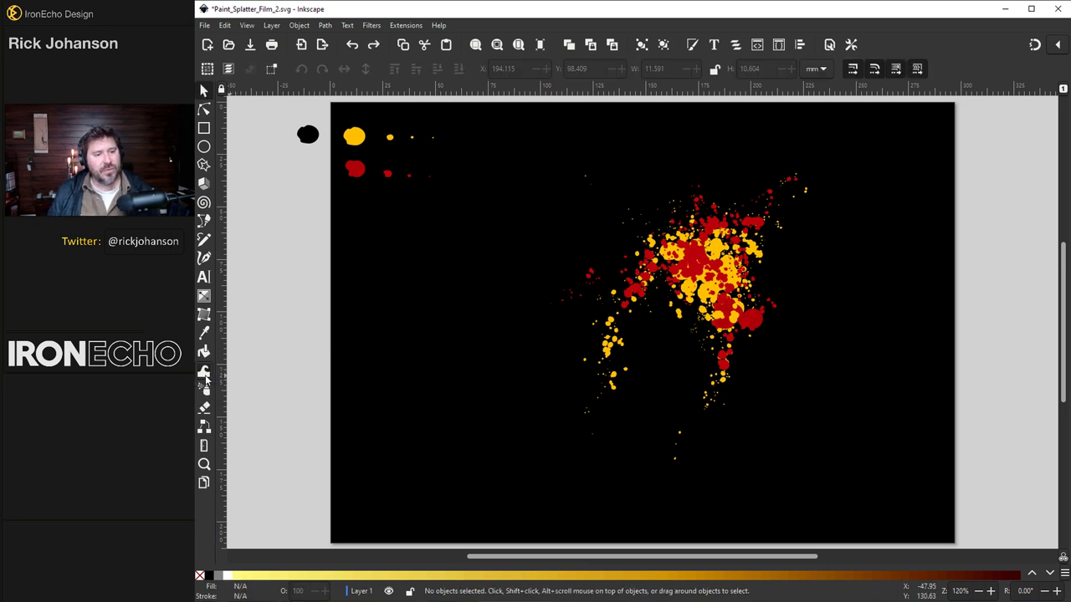
pyautogui.click(206, 374)
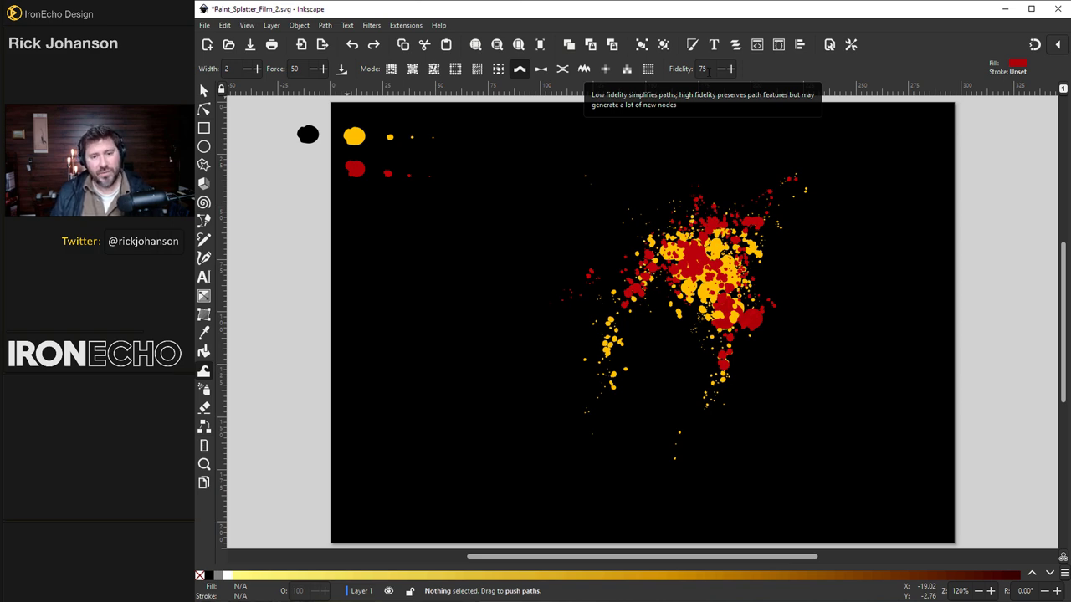
# Step: Select the whole splatter and unlink all sprayed clones into ordinary paths
pyautogui.press('s')
pyautogui.moveTo(935, 495); pyautogui.dragTo(497, 115)
pyautogui.click(227, 26)
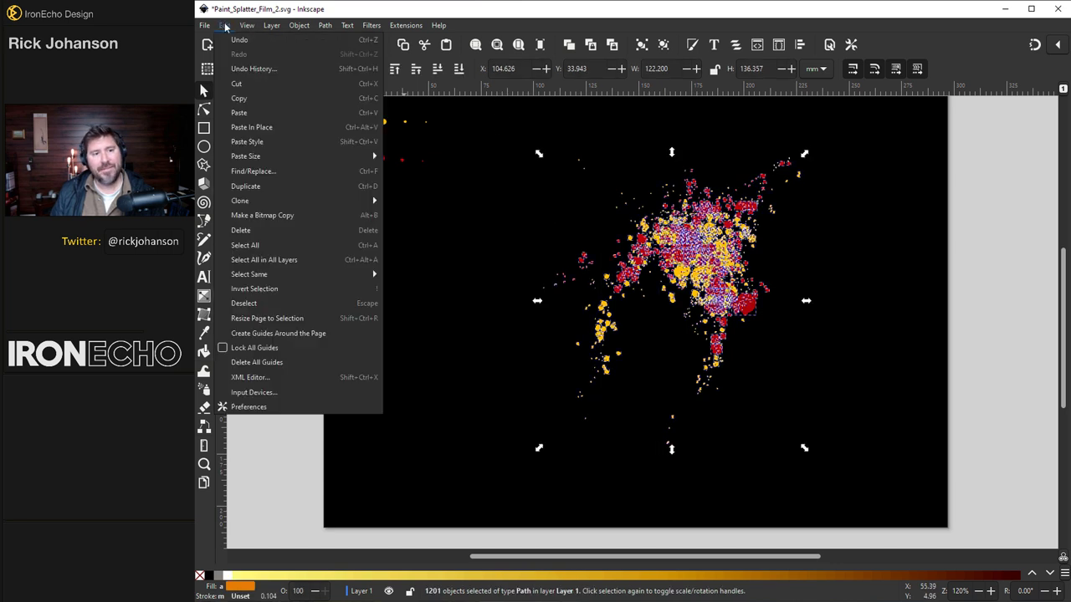
pyautogui.moveTo(260, 205)
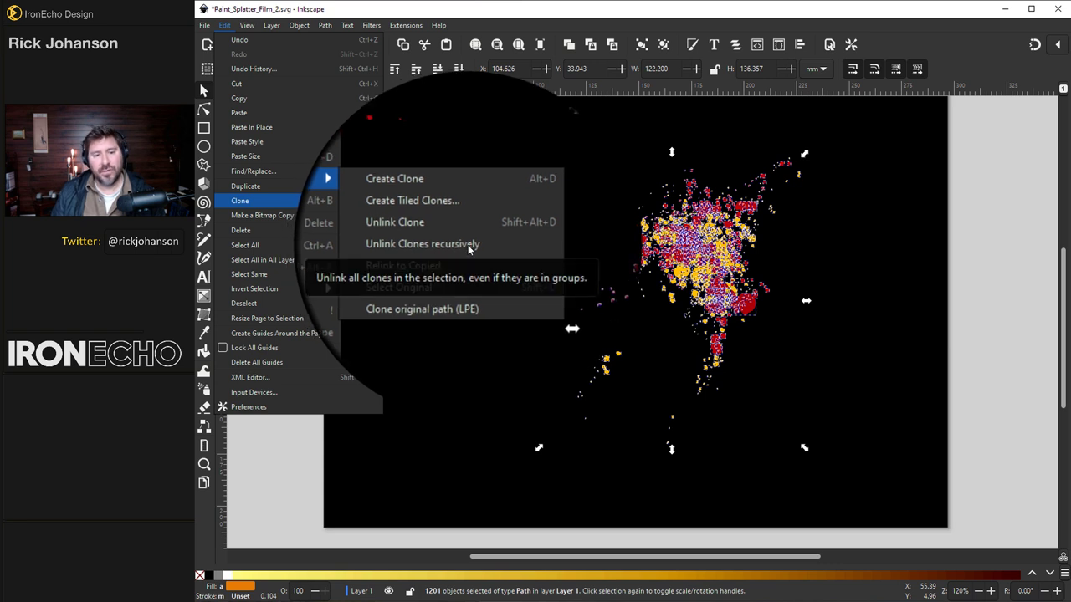
pyautogui.click(467, 244)
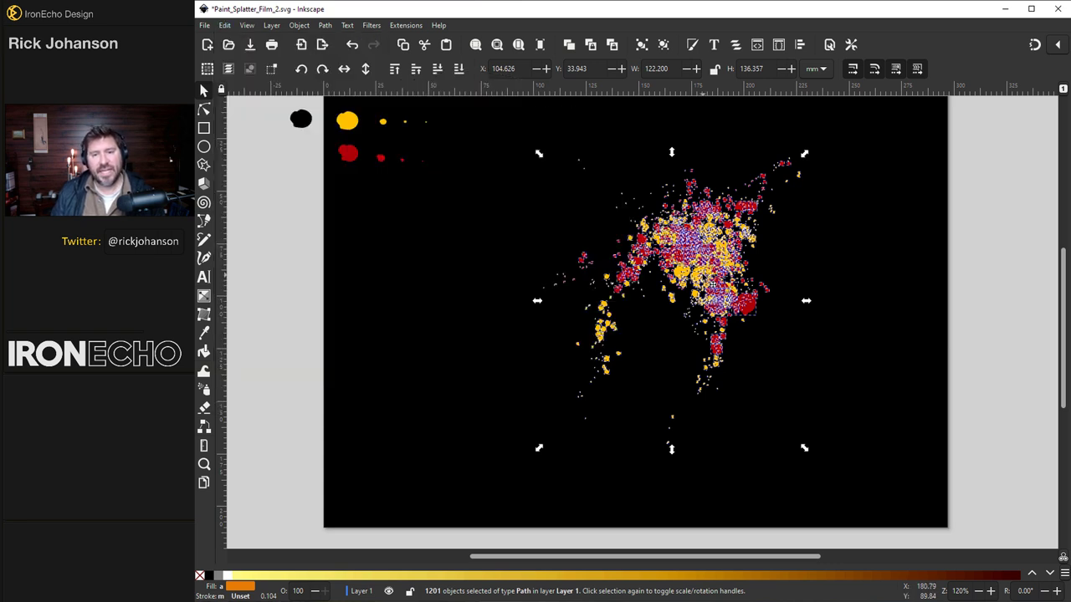
# Step: Refill one small red sample dot with yellow, then a deeper orange-yellow
pyautogui.click(506, 236)
pyautogui.click(383, 159)
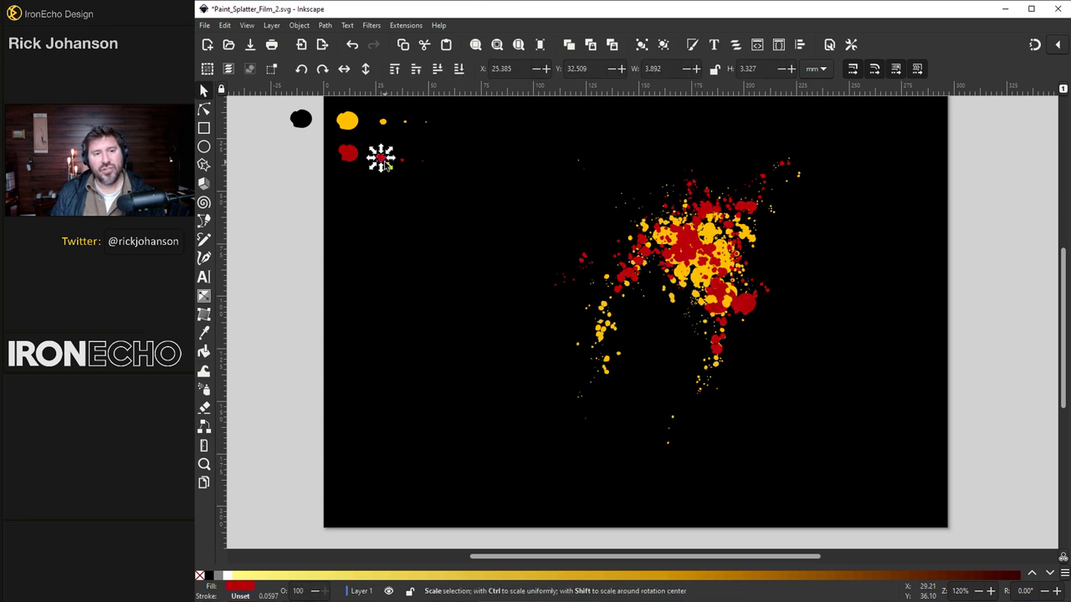
pyautogui.click(379, 579)
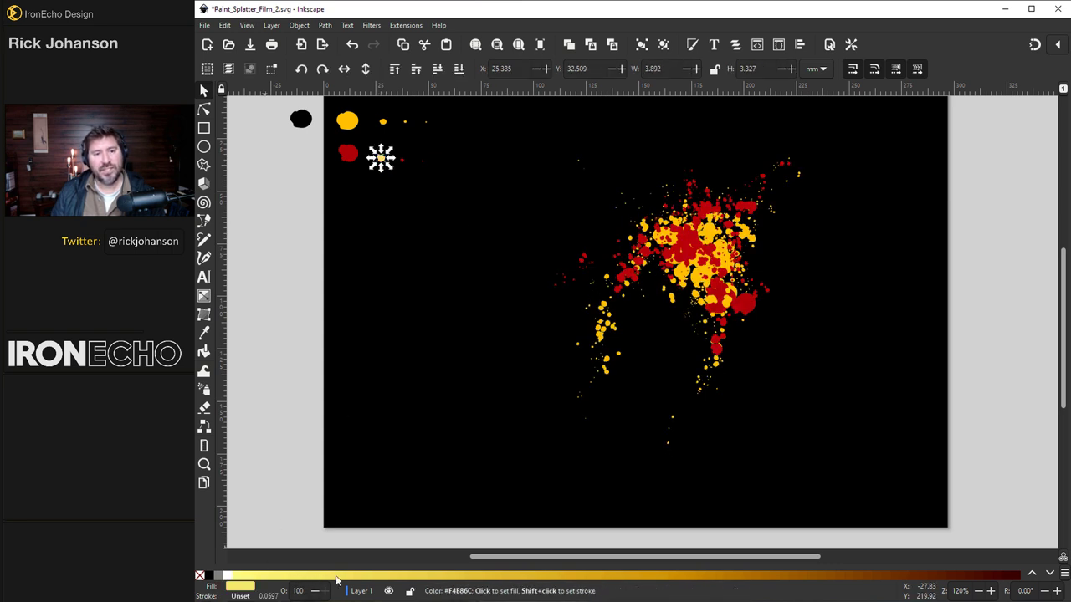
pyautogui.click(502, 577)
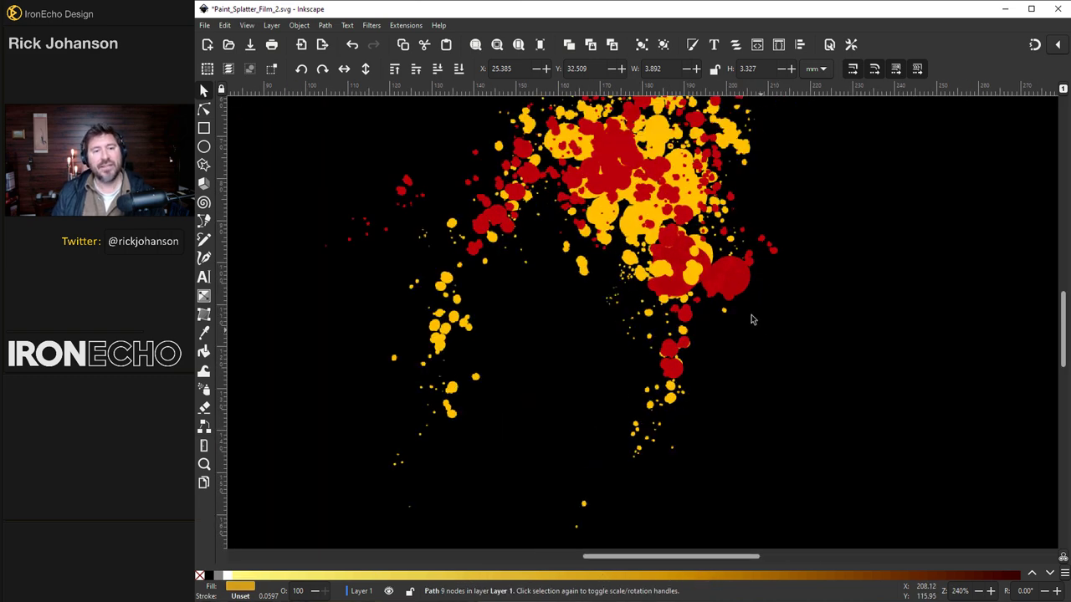
# Step: Select the lower red blobs and push them down into two long drips
pyautogui.scroll(2, 744, 322)
pyautogui.scroll(-2, 729, 316)
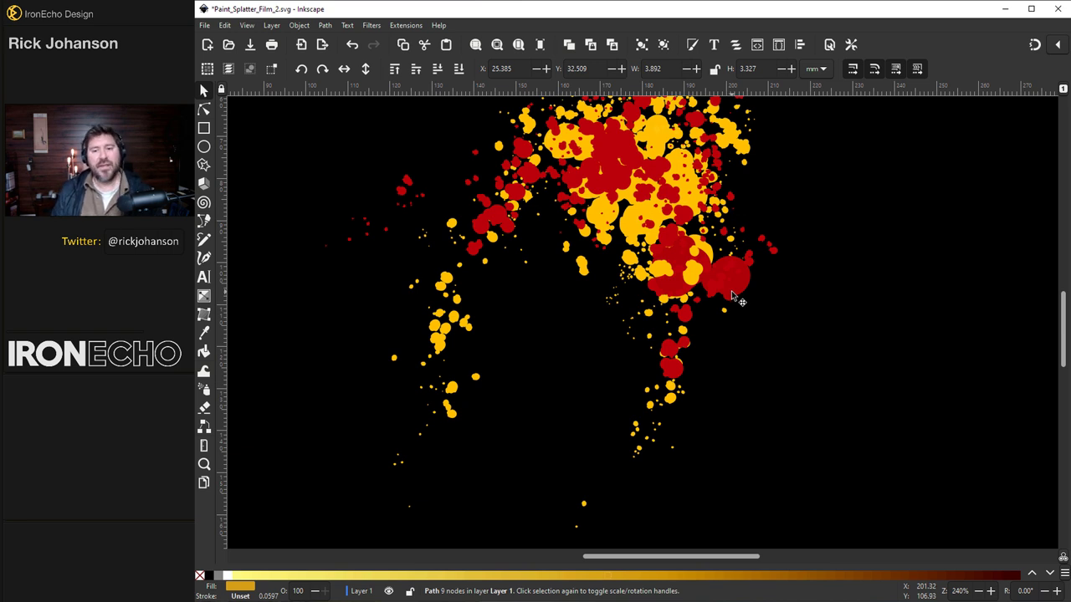
pyautogui.moveTo(827, 381); pyautogui.dragTo(626, 211)
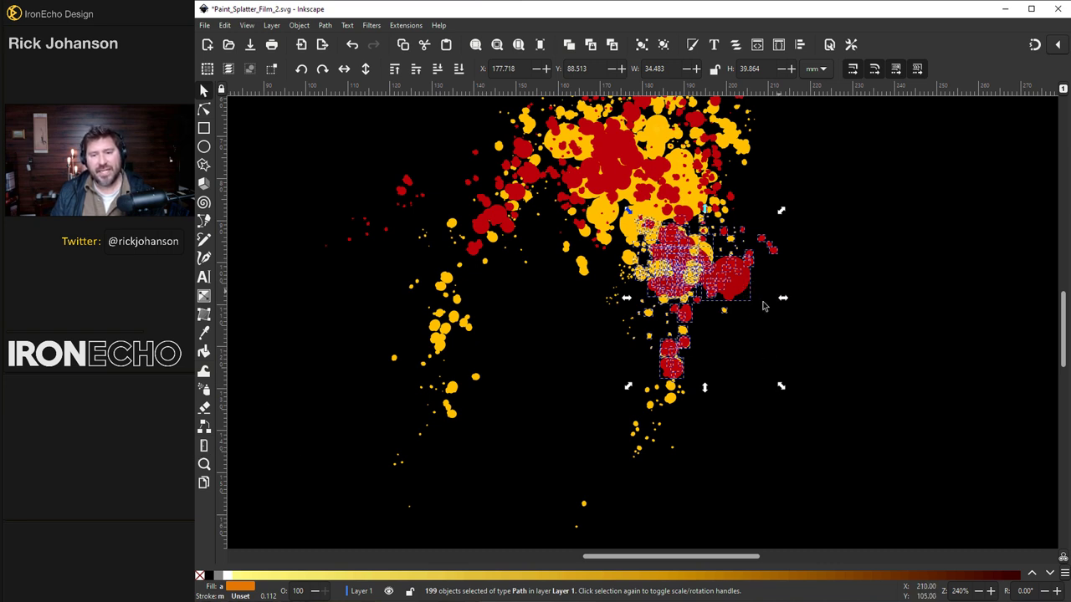
pyautogui.click(204, 372)
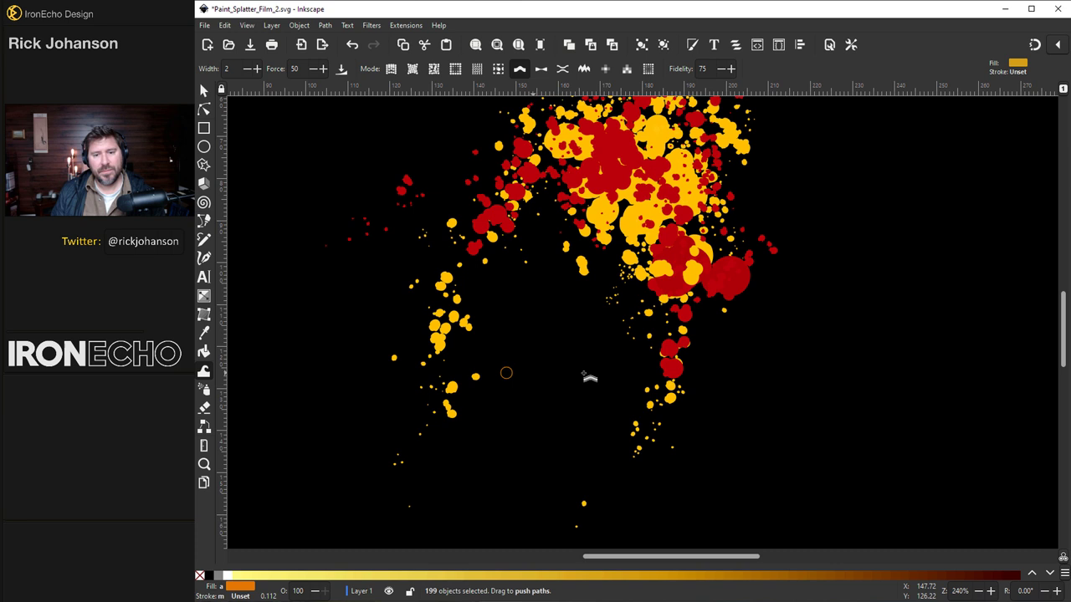
pyautogui.moveTo(733, 289)
pyautogui.mouseDown()
pyautogui.moveTo(737, 419)
pyautogui.moveTo(747, 418)
pyautogui.mouseUp()
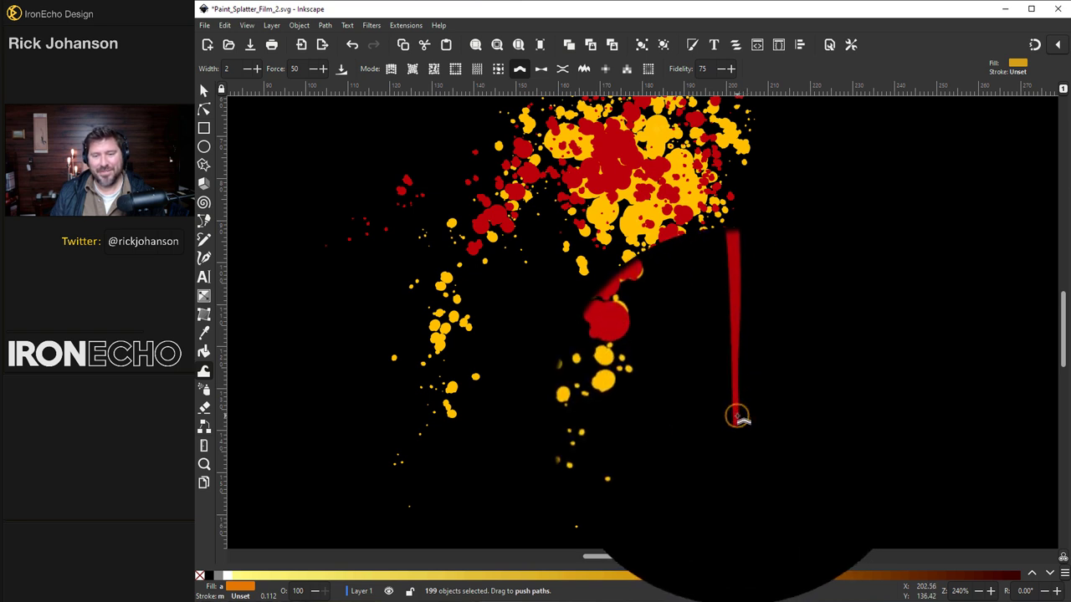
pyautogui.moveTo(736, 418); pyautogui.dragTo(735, 413)
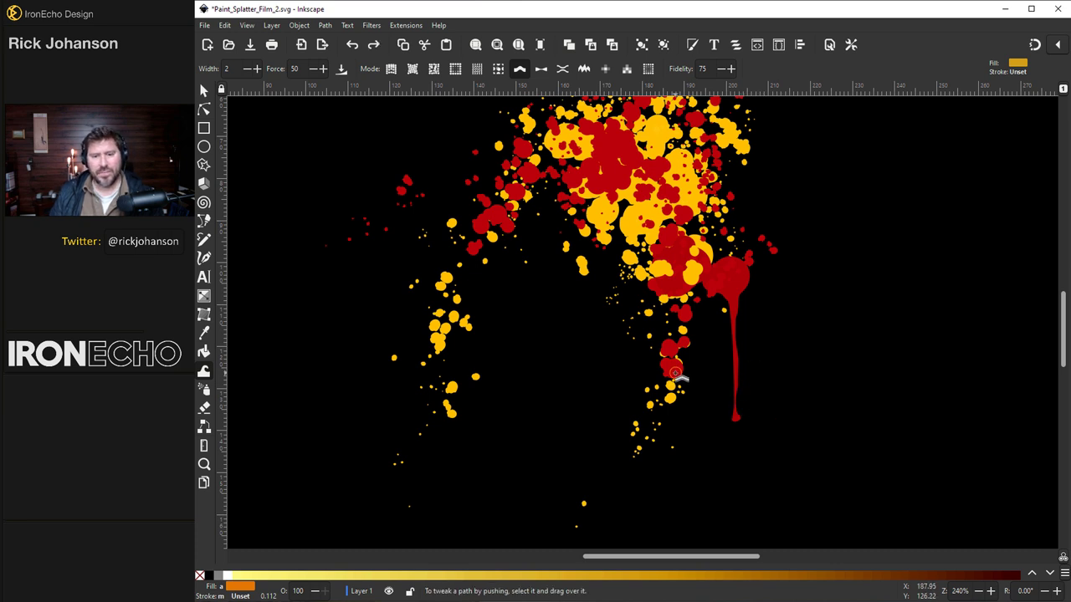
pyautogui.moveTo(676, 382); pyautogui.dragTo(678, 438)
pyautogui.scroll(1, 674, 431)
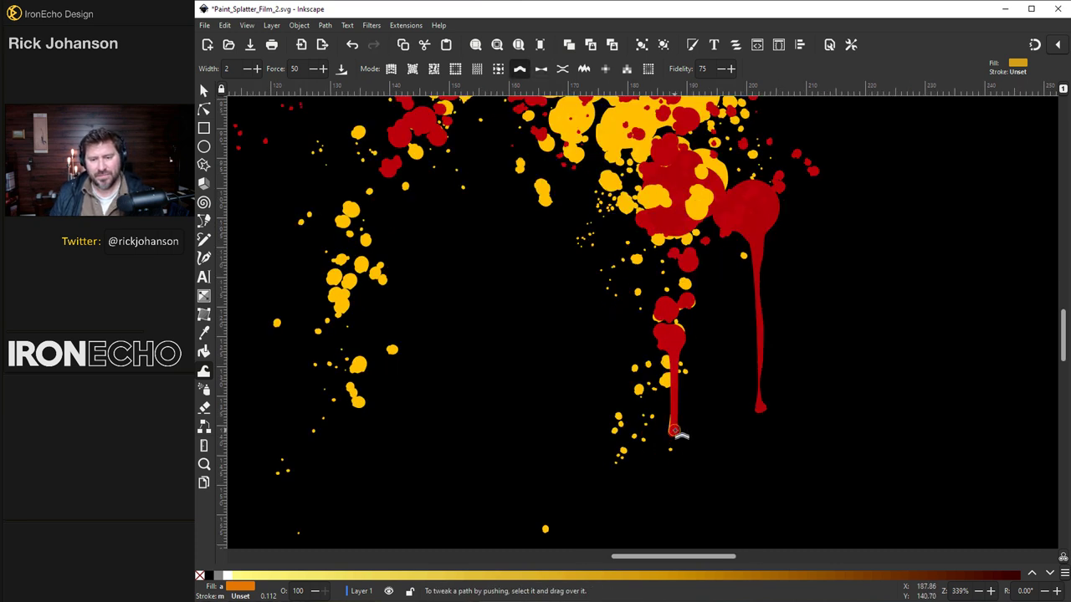
pyautogui.moveTo(712, 436)
pyautogui.mouseDown()
pyautogui.moveTo(689, 397)
pyautogui.moveTo(681, 427)
pyautogui.mouseUp()
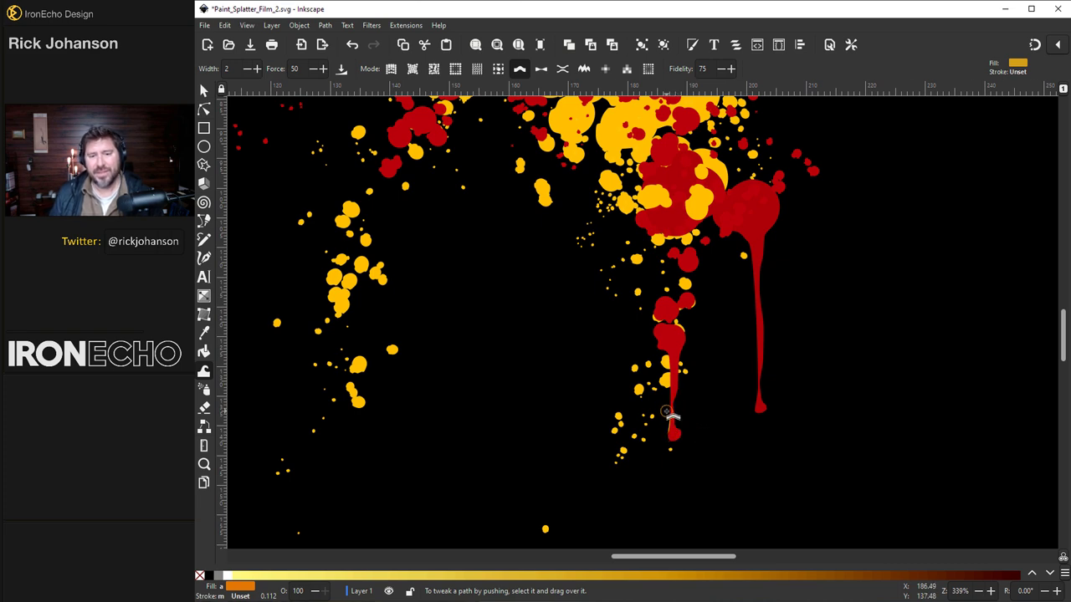
# Step: Set the tweak width to 1 and pull a thin red drip down on the left
pyautogui.hscroll(-5, 670, 414)
pyautogui.scroll(2, 669, 414)
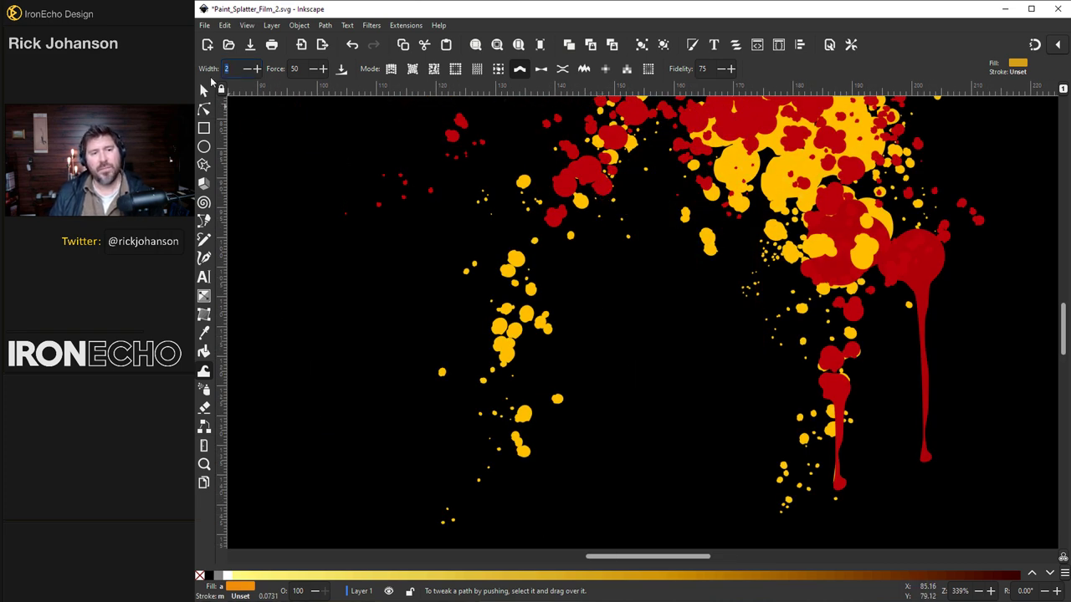
pyautogui.write('1')
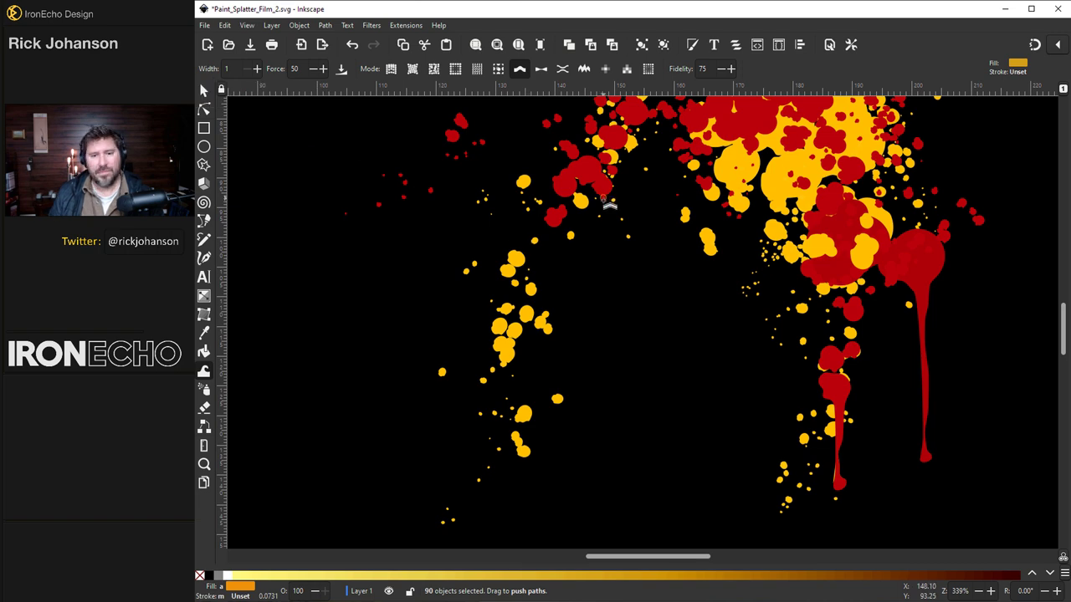
pyautogui.moveTo(603, 202)
pyautogui.mouseDown()
pyautogui.moveTo(604, 263)
pyautogui.moveTo(614, 264)
pyautogui.mouseUp()
pyautogui.scroll(2, 615, 272)
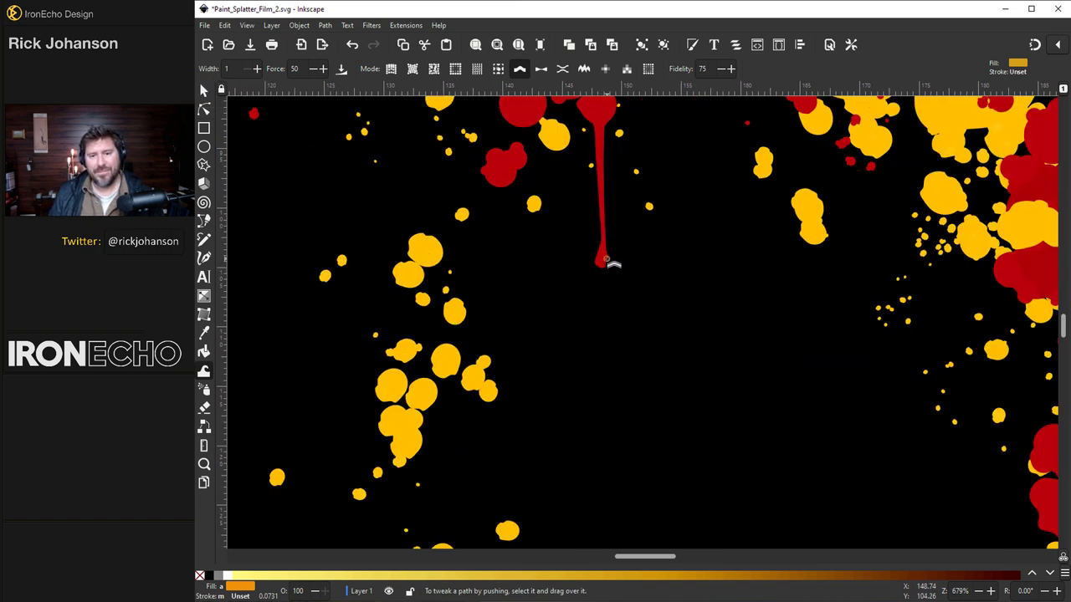
pyautogui.scroll(-4, 674, 289)
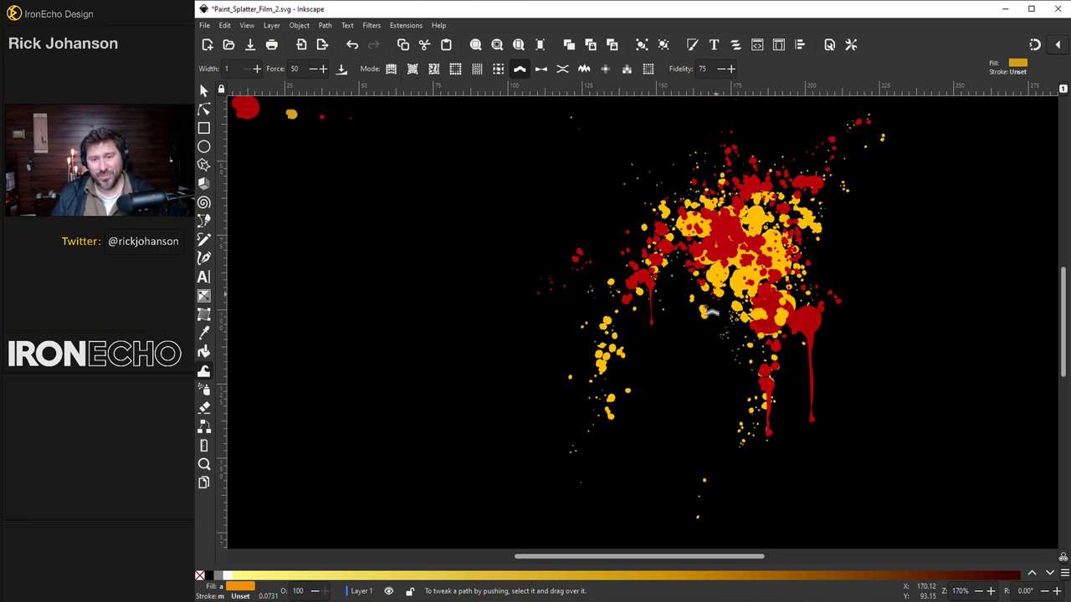
# Step: Gather the yellow dots on the left arm into a cluster using the Tweak tool's Attract mode at width 10
pyautogui.click(205, 92)
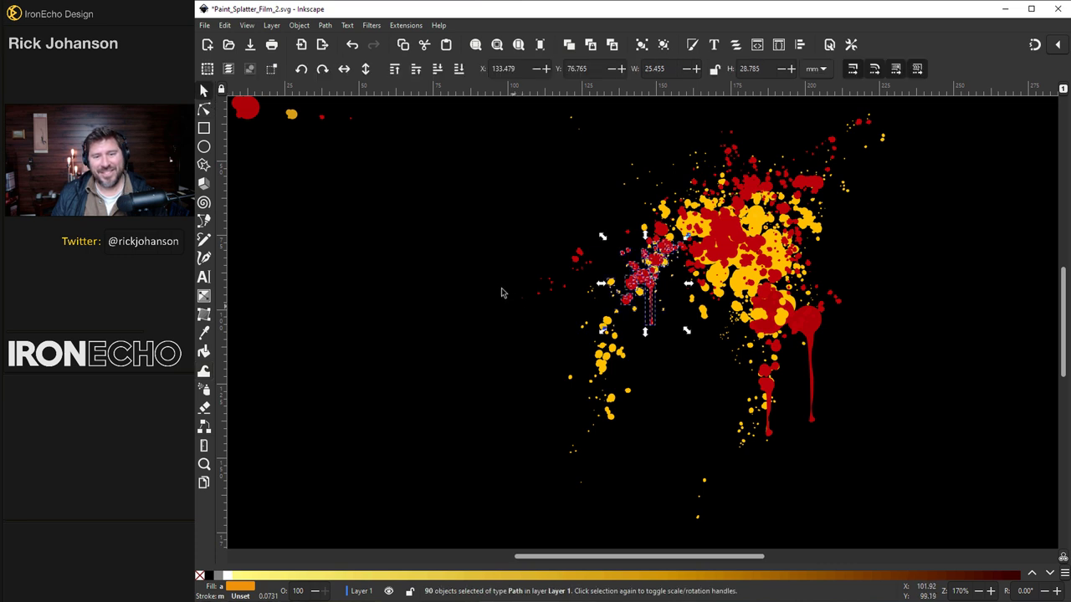
pyautogui.moveTo(500, 296); pyautogui.dragTo(646, 521)
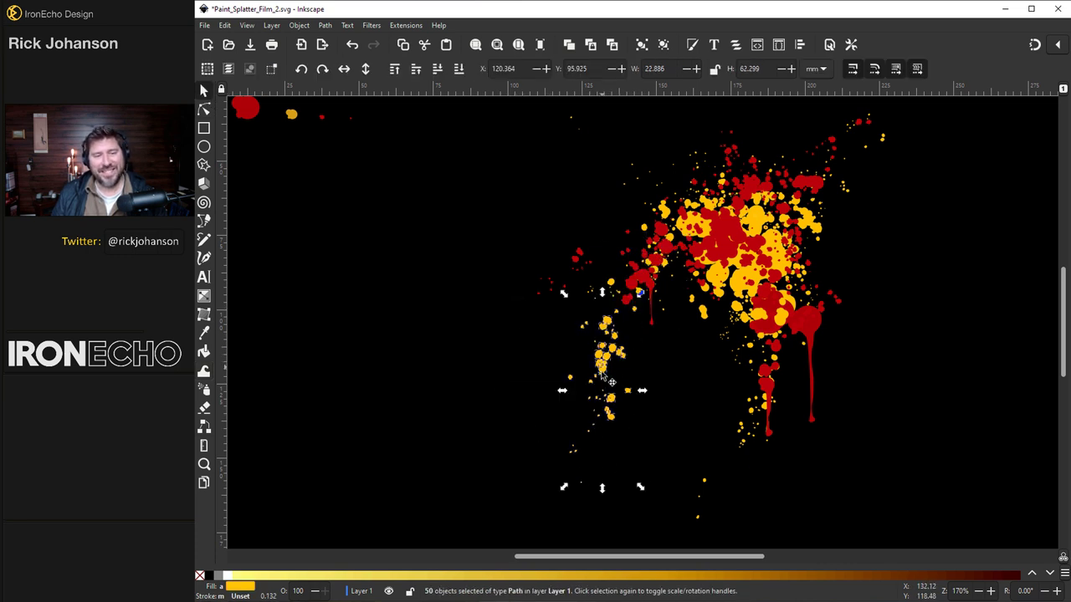
pyautogui.click(204, 375)
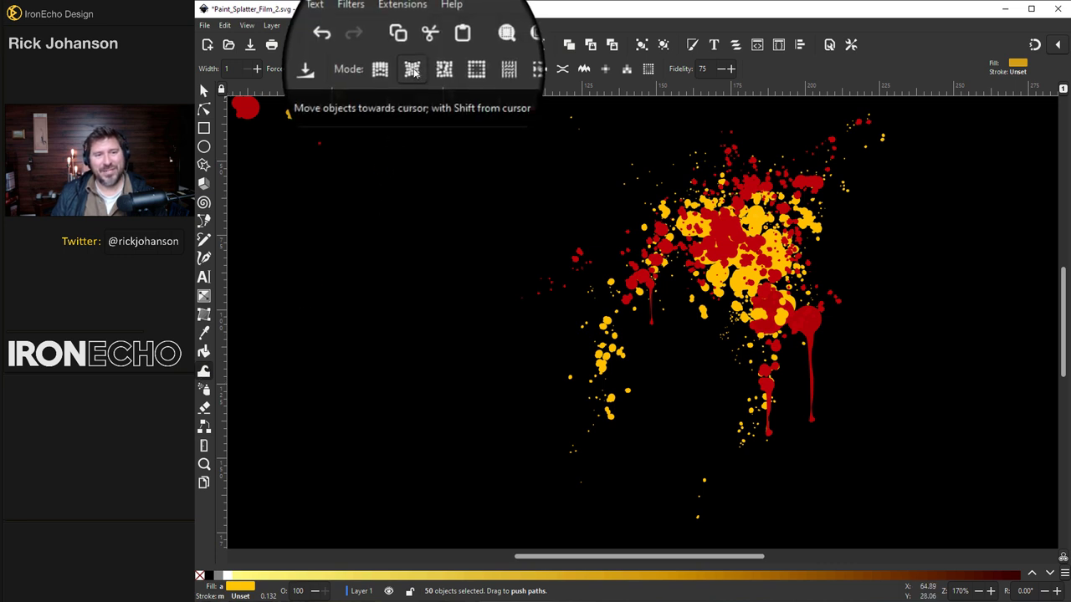
pyautogui.click(412, 69)
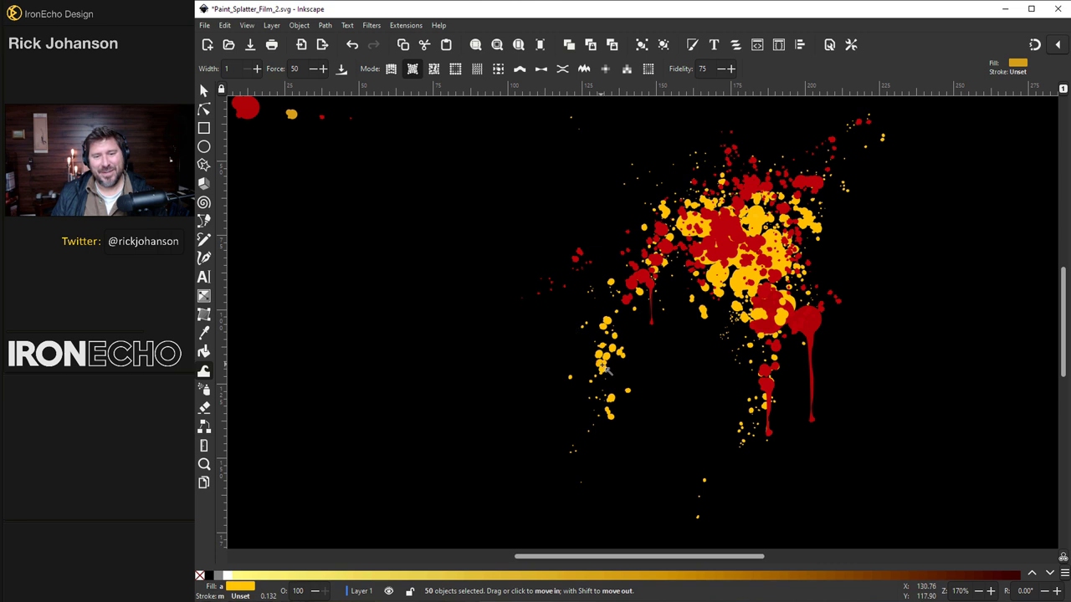
pyautogui.doubleClick(226, 69)
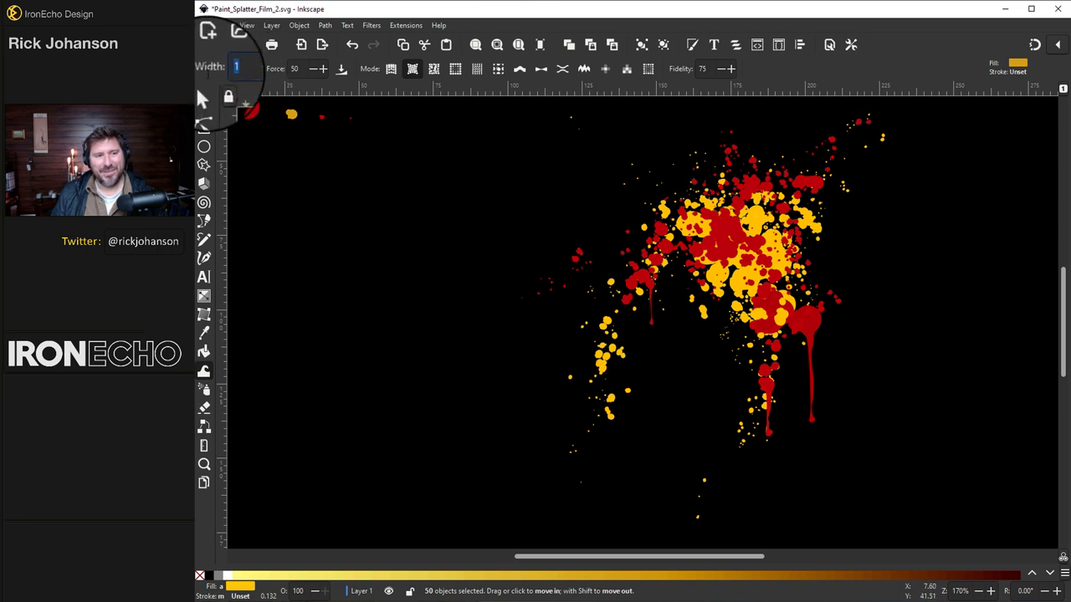
pyautogui.write('10')
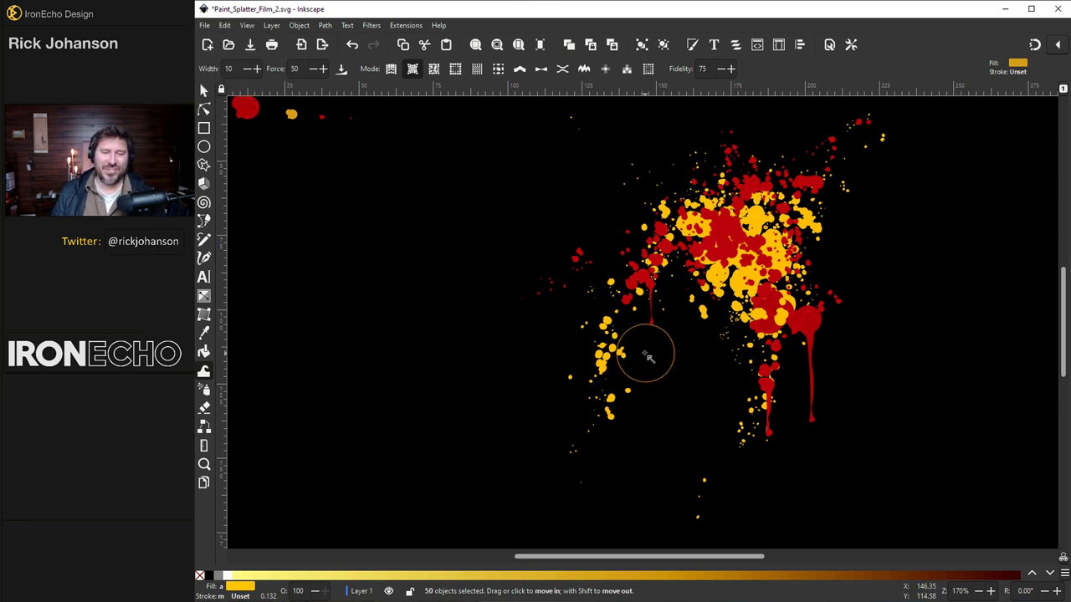
pyautogui.moveTo(627, 381)
pyautogui.mouseDown()
pyautogui.moveTo(615, 372)
pyautogui.moveTo(627, 350)
pyautogui.moveTo(613, 384)
pyautogui.moveTo(586, 347)
pyautogui.moveTo(598, 351)
pyautogui.mouseUp()
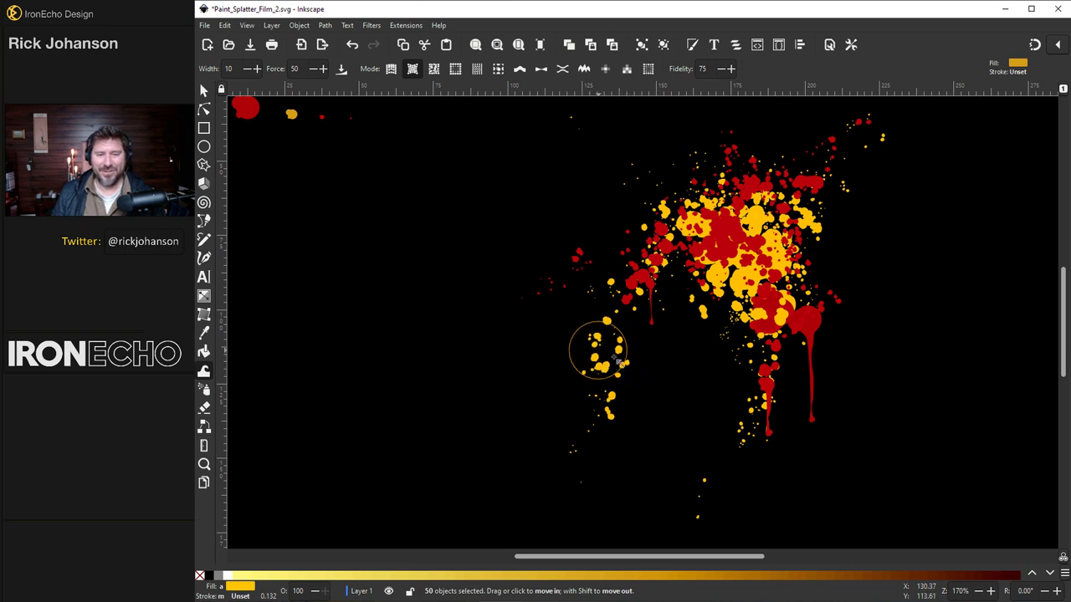
# Step: Select the red dots at the splatter's top right and attract them inward into a tighter trail
pyautogui.press('s')
pyautogui.scroll(2, 633, 376)
pyautogui.moveTo(915, 243); pyautogui.dragTo(770, 141)
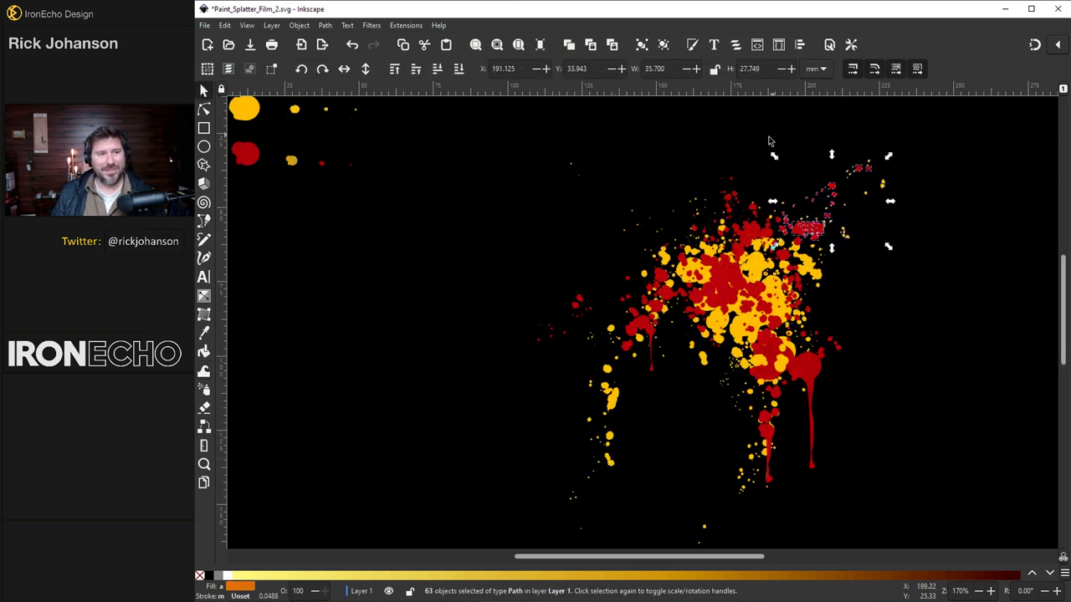
pyautogui.click(205, 374)
pyautogui.moveTo(803, 194)
pyautogui.mouseDown()
pyautogui.moveTo(789, 204)
pyautogui.moveTo(812, 185)
pyautogui.moveTo(767, 228)
pyautogui.moveTo(864, 182)
pyautogui.mouseUp()
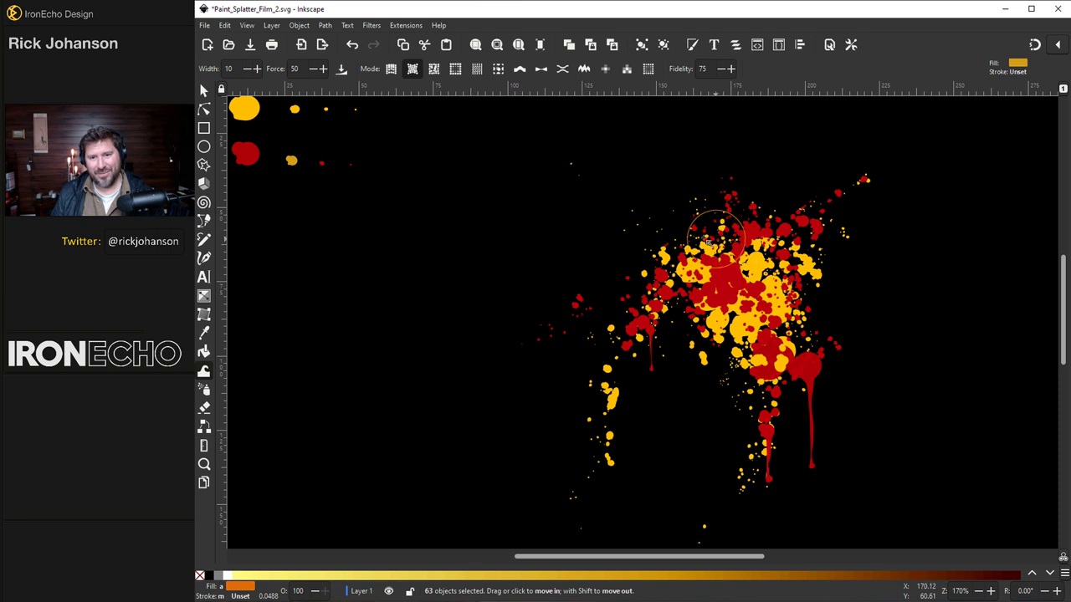
# Step: Attract the upper-left core dots inward with Tweak strokes to fill the central hollow, undoing the final stroke
pyautogui.click(203, 92)
pyautogui.moveTo(617, 197); pyautogui.dragTo(753, 315)
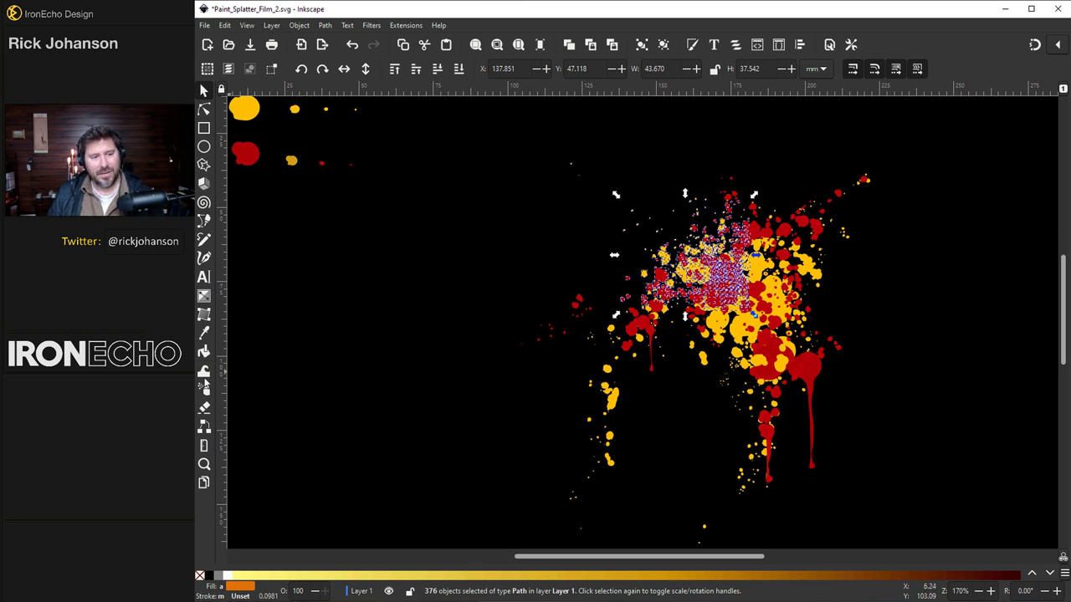
pyautogui.click(205, 378)
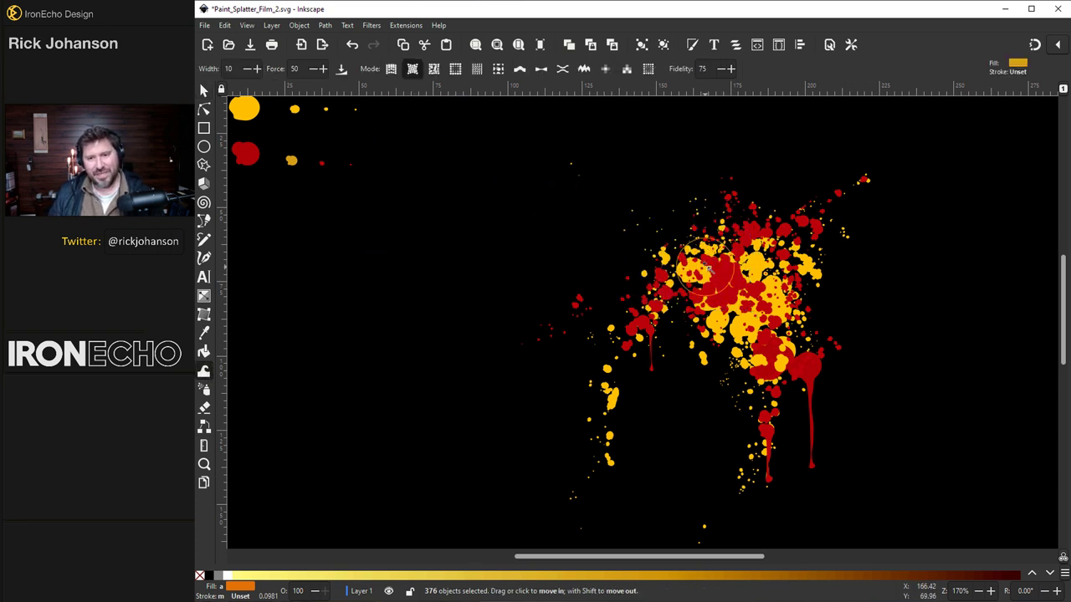
pyautogui.moveTo(708, 267)
pyautogui.mouseDown()
pyautogui.moveTo(696, 240)
pyautogui.moveTo(712, 270)
pyautogui.moveTo(703, 280)
pyautogui.moveTo(730, 267)
pyautogui.moveTo(721, 248)
pyautogui.moveTo(710, 266)
pyautogui.mouseUp()
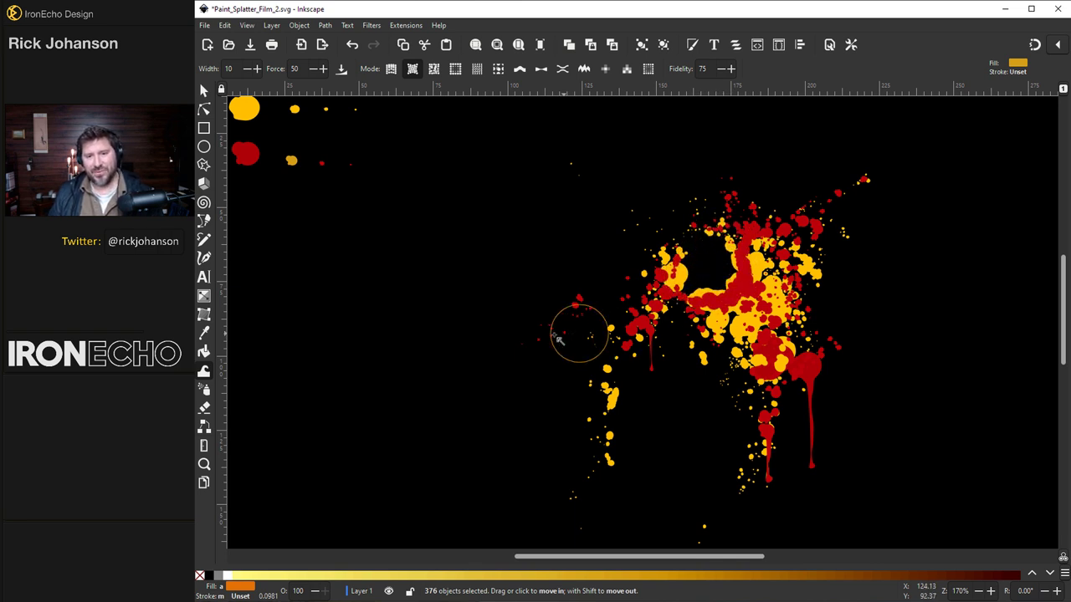
pyautogui.moveTo(559, 338)
pyautogui.mouseDown()
pyautogui.moveTo(608, 261)
pyautogui.moveTo(652, 267)
pyautogui.moveTo(672, 224)
pyautogui.moveTo(718, 282)
pyautogui.mouseUp()
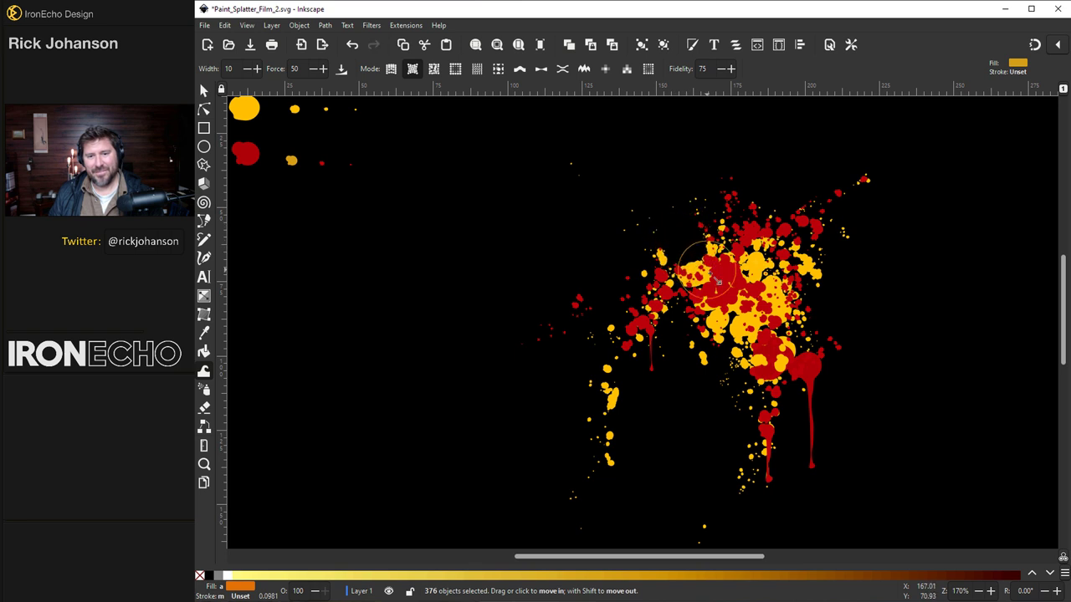
pyautogui.hotkey('ctrl', 'z')
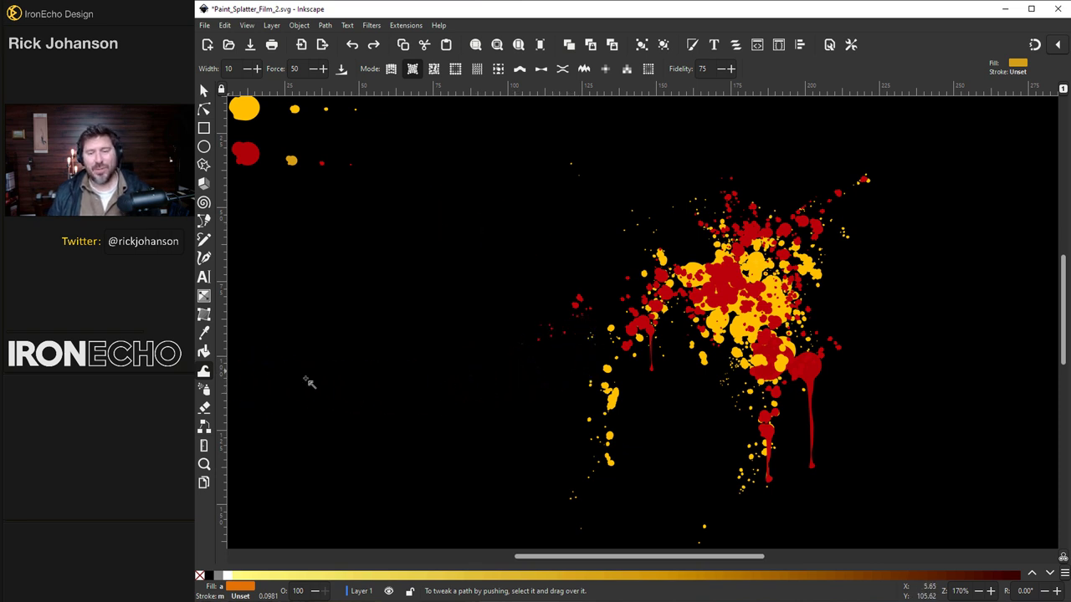
pyautogui.scroll(-1, 849, 406)
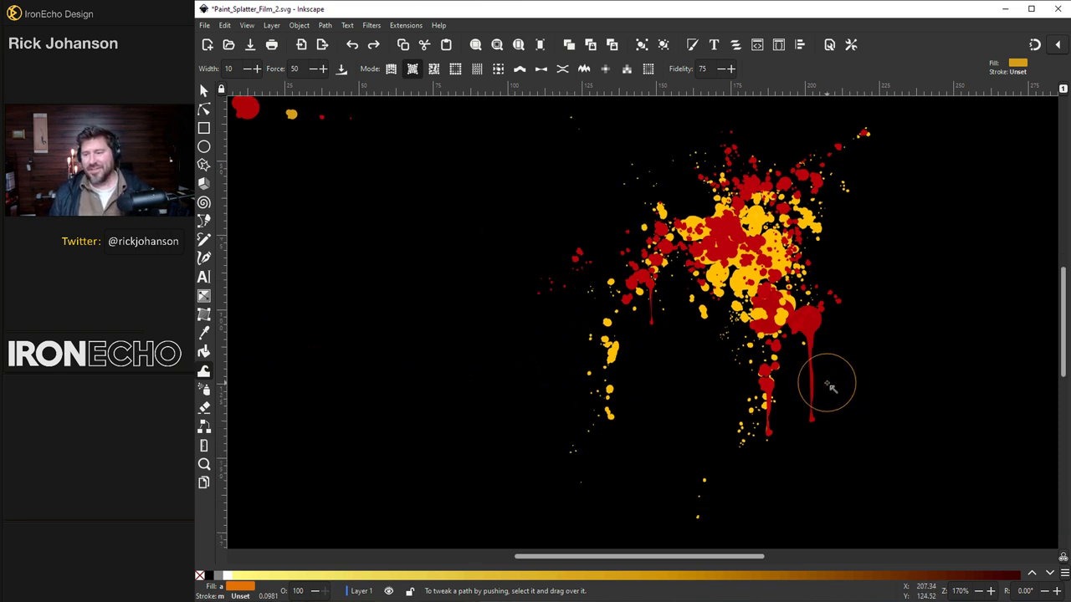